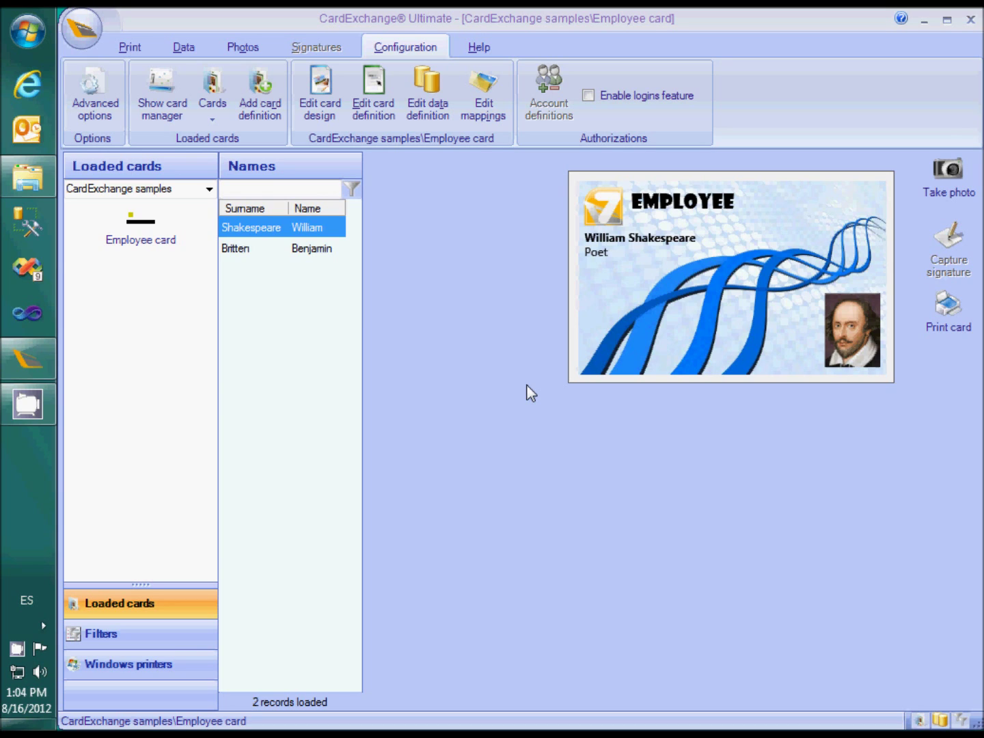
Step: Change the card definition's Employee database connection type from Excel 2007 to SQL Server
click(368, 95)
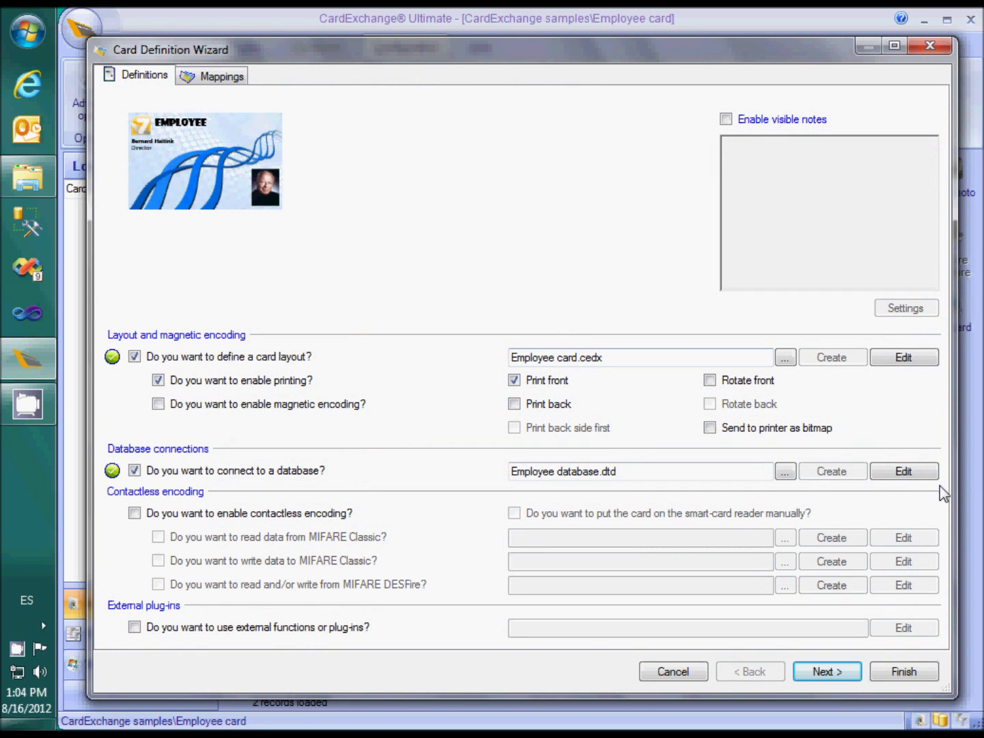
click(923, 474)
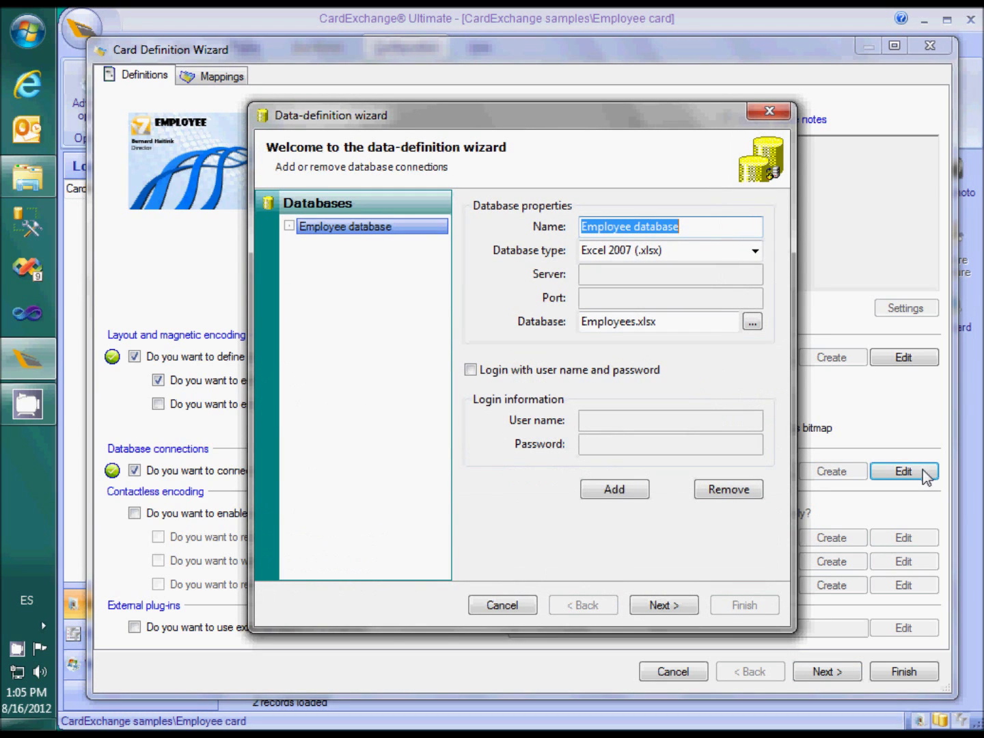
click(754, 250)
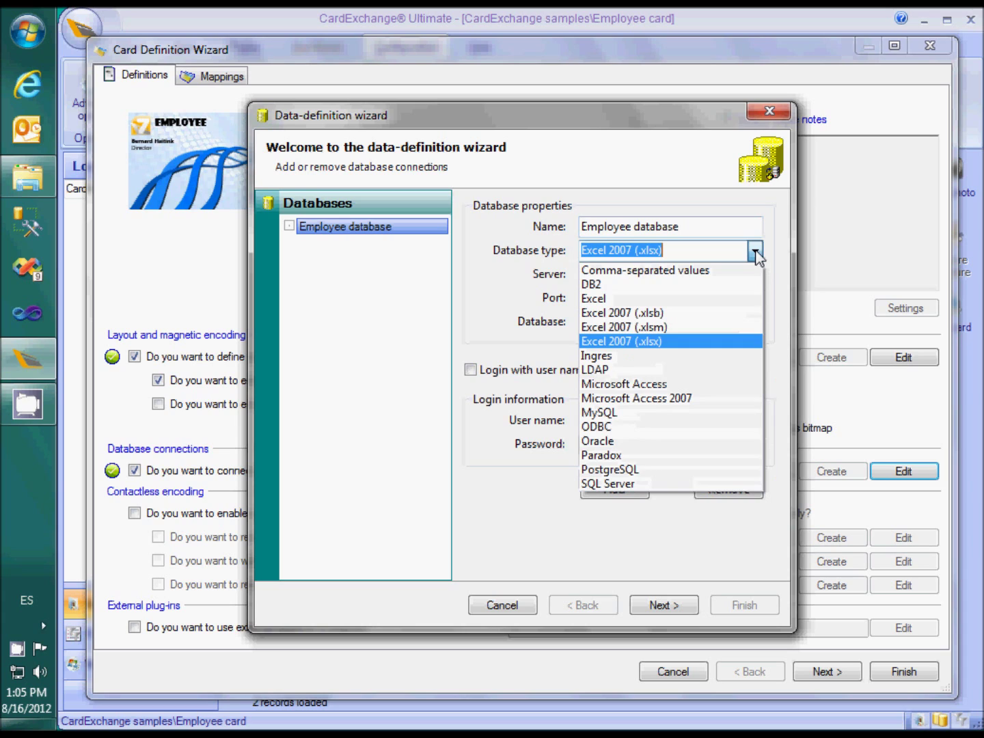
click(616, 483)
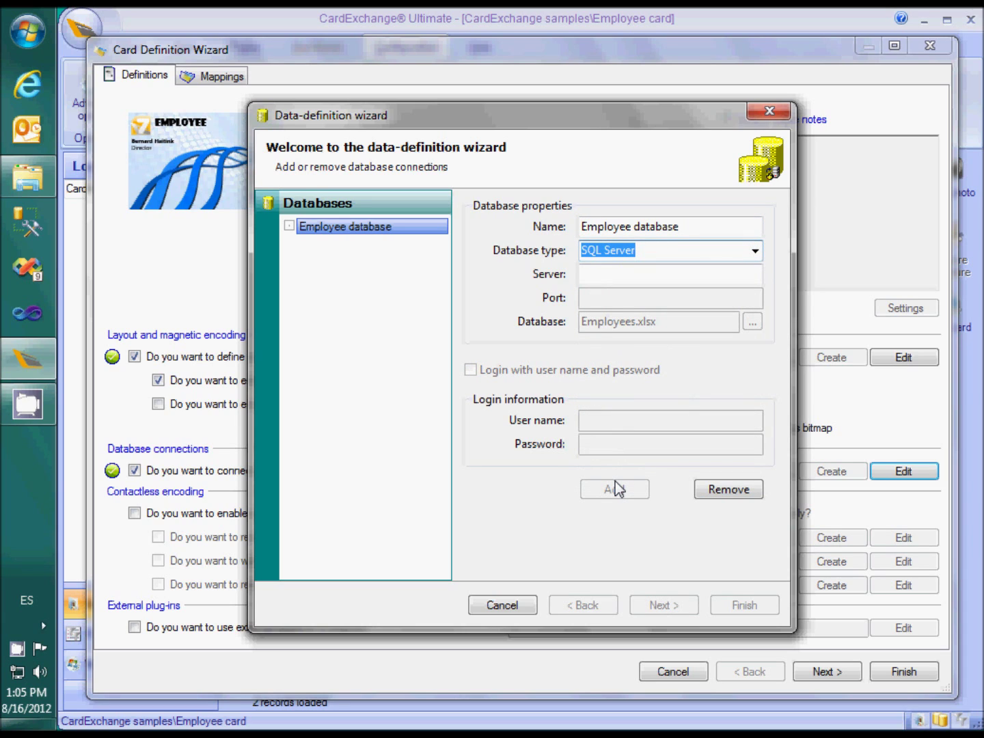
click(755, 251)
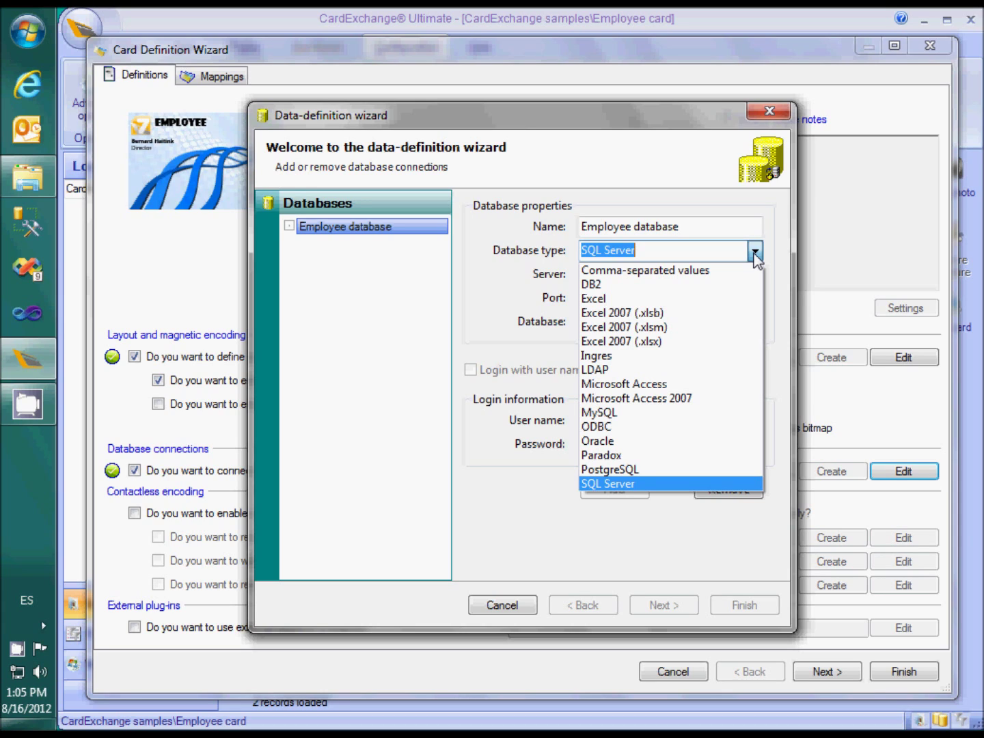
click(753, 251)
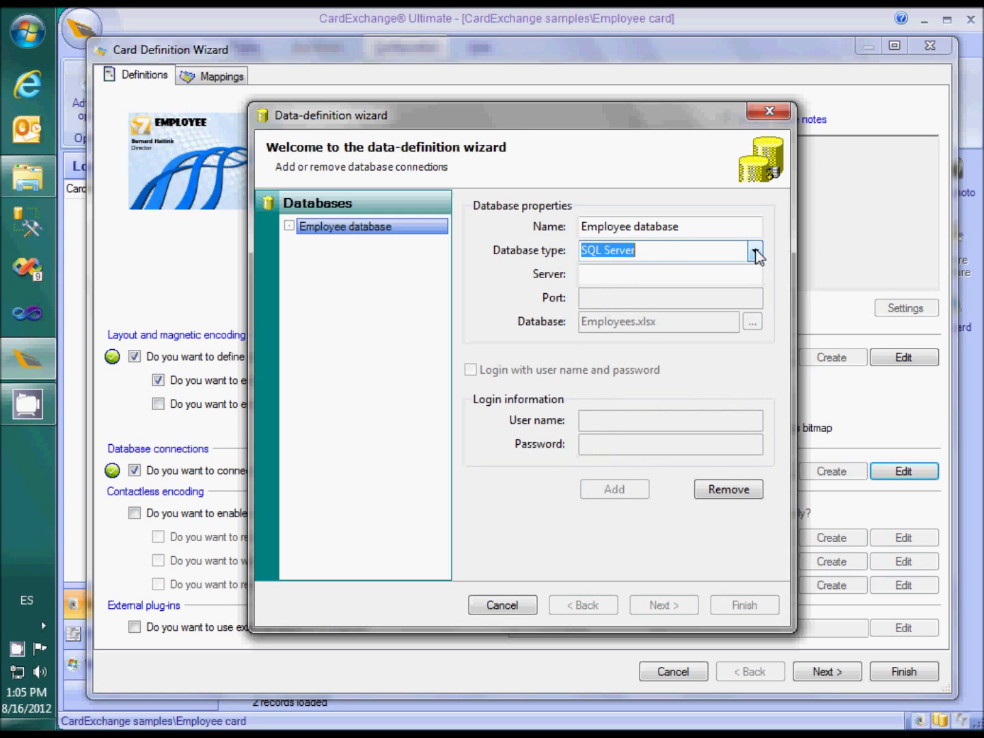
click(726, 274)
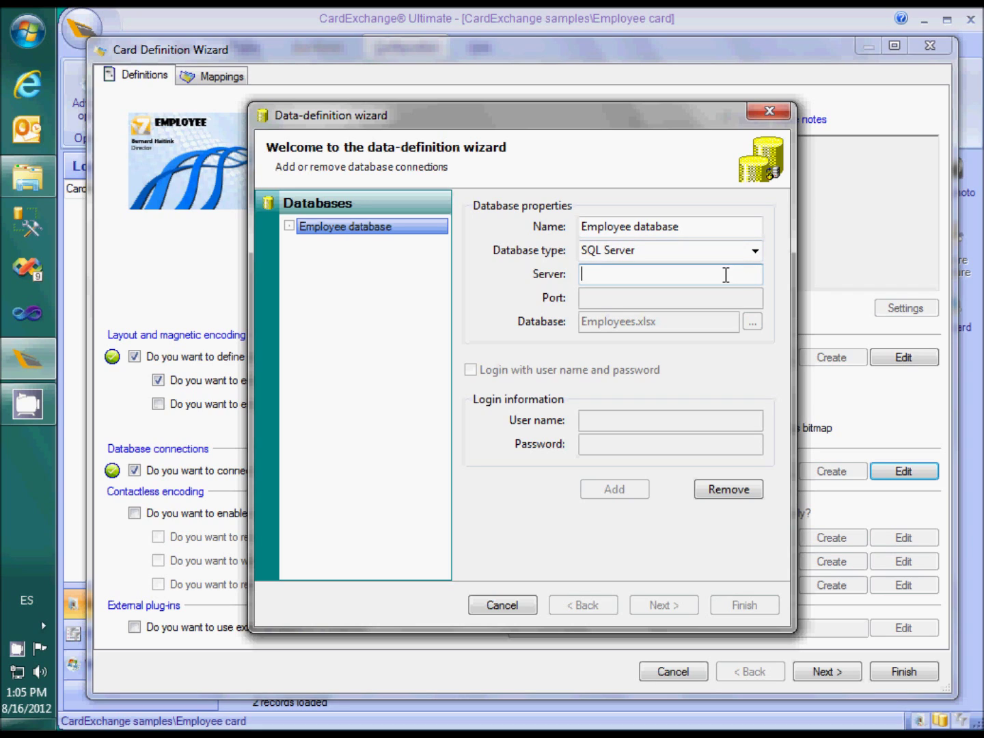
Step: Enter the local server name and set the database to CEManager
text(RUTGER-PC)
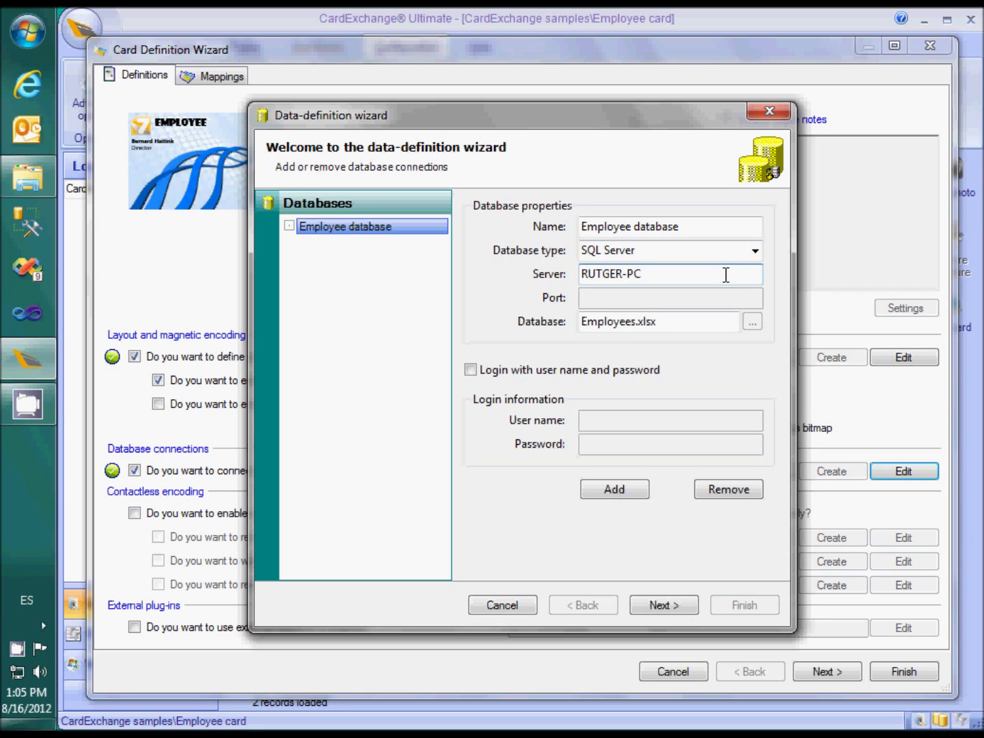
key(Tab)
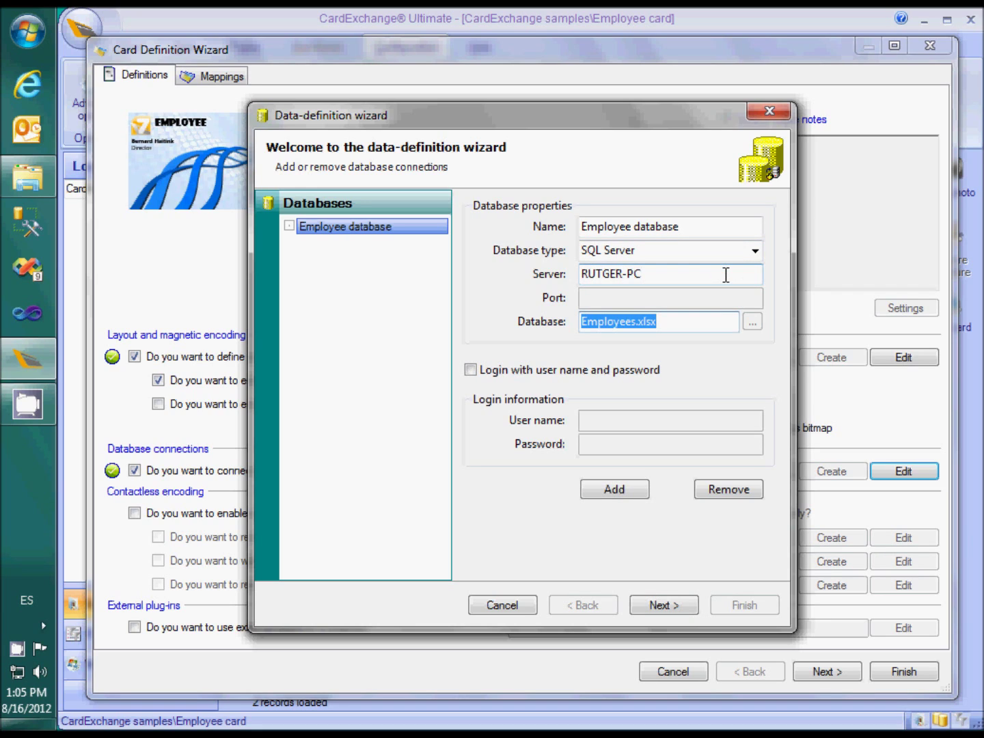
text(CEMana)
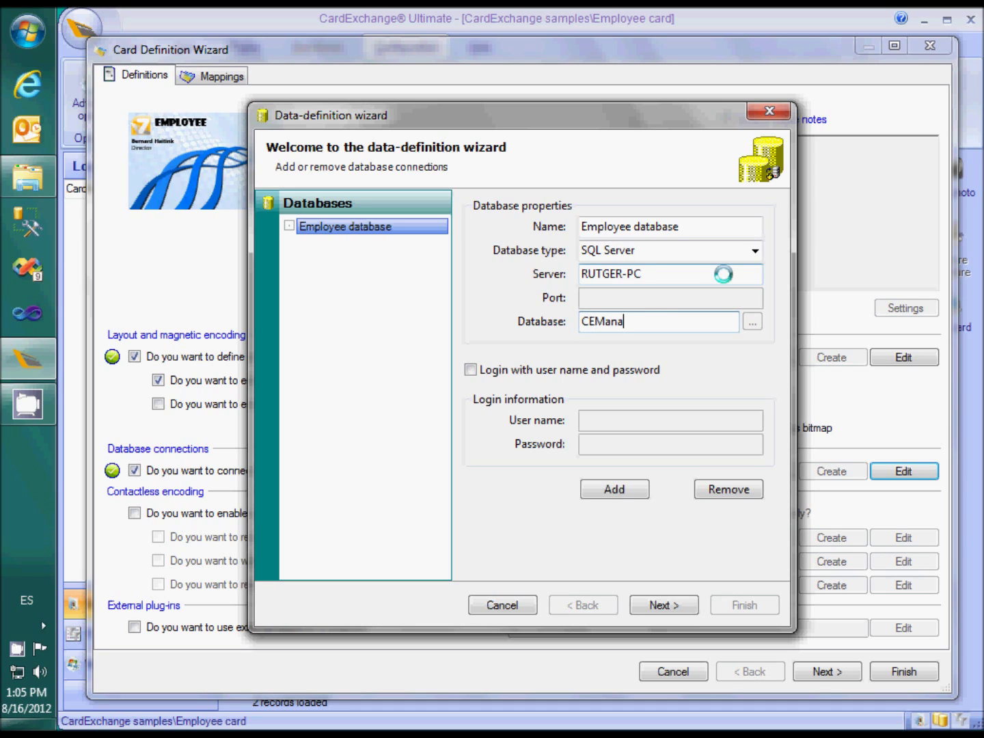
text(ger)
Step: Enable user name and password login and fill in the login user name and password
click(550, 375)
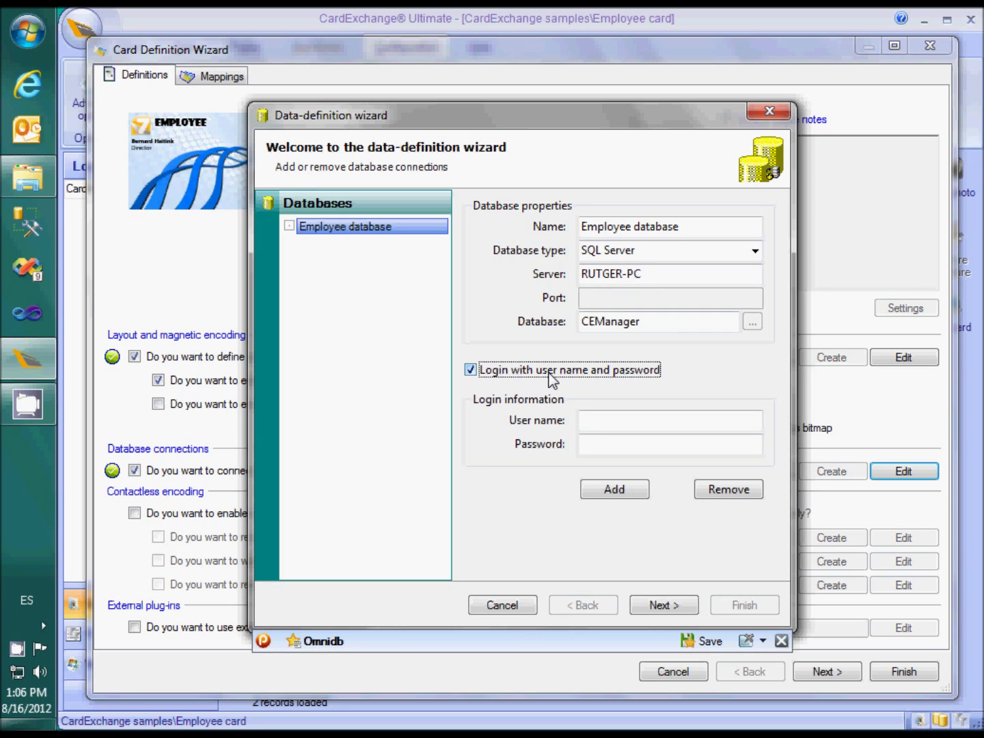
click(609, 420)
text(Car)
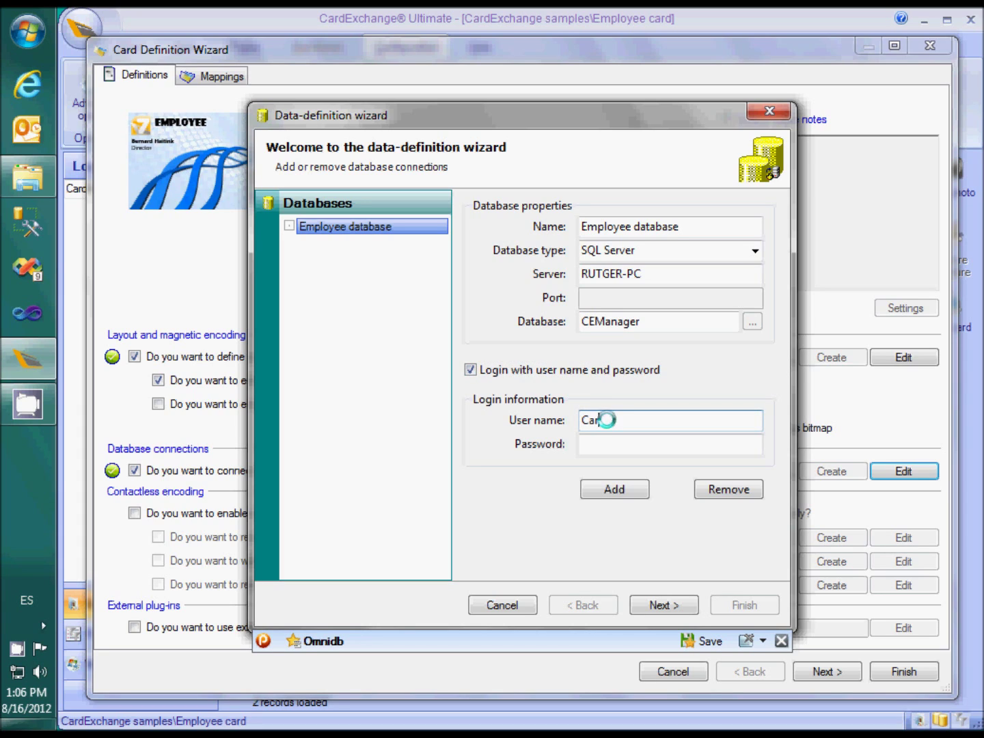
text(dExchange)
key(Tab)
text(******)
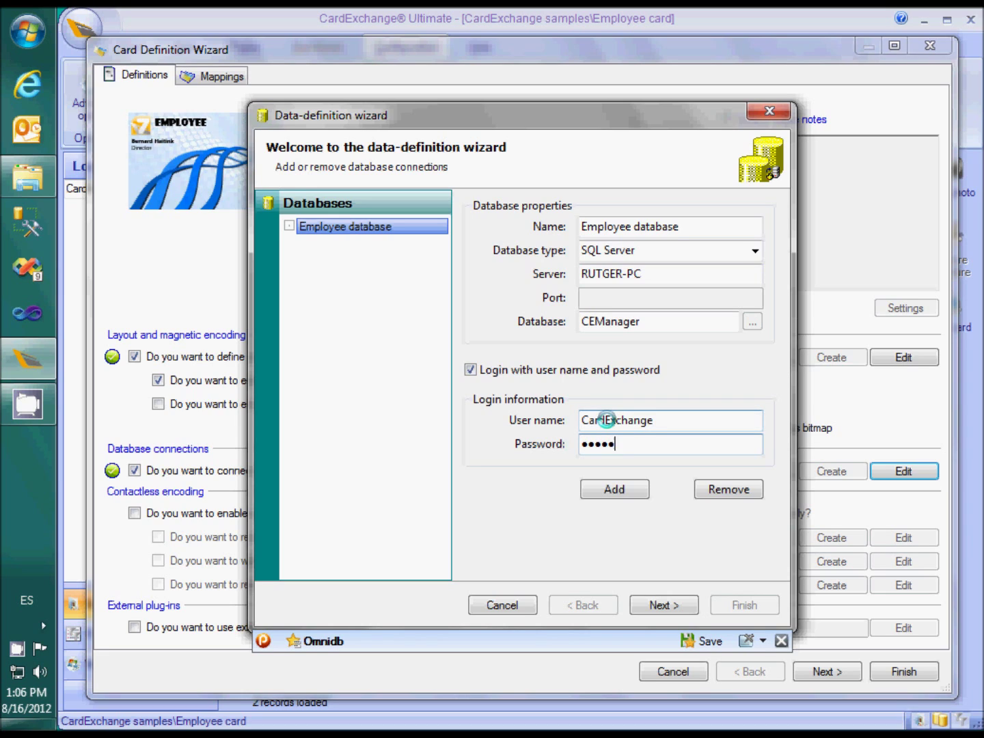
text(**)
Step: Read records from the CardHoldersWithPhoto view, keyed on ID
click(664, 607)
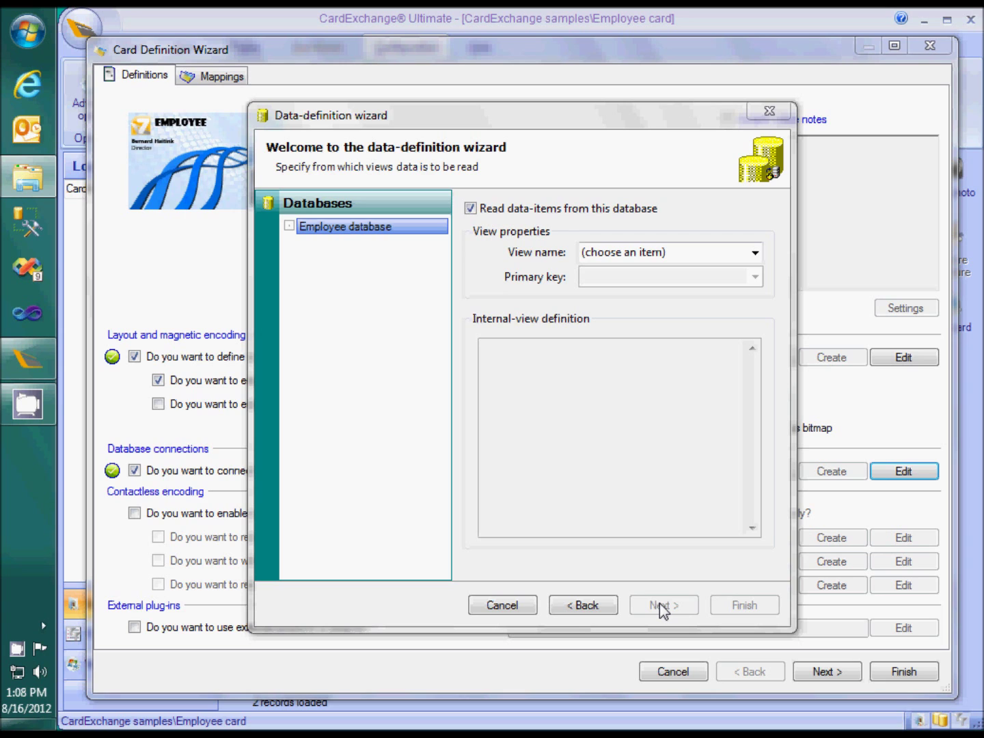
click(755, 253)
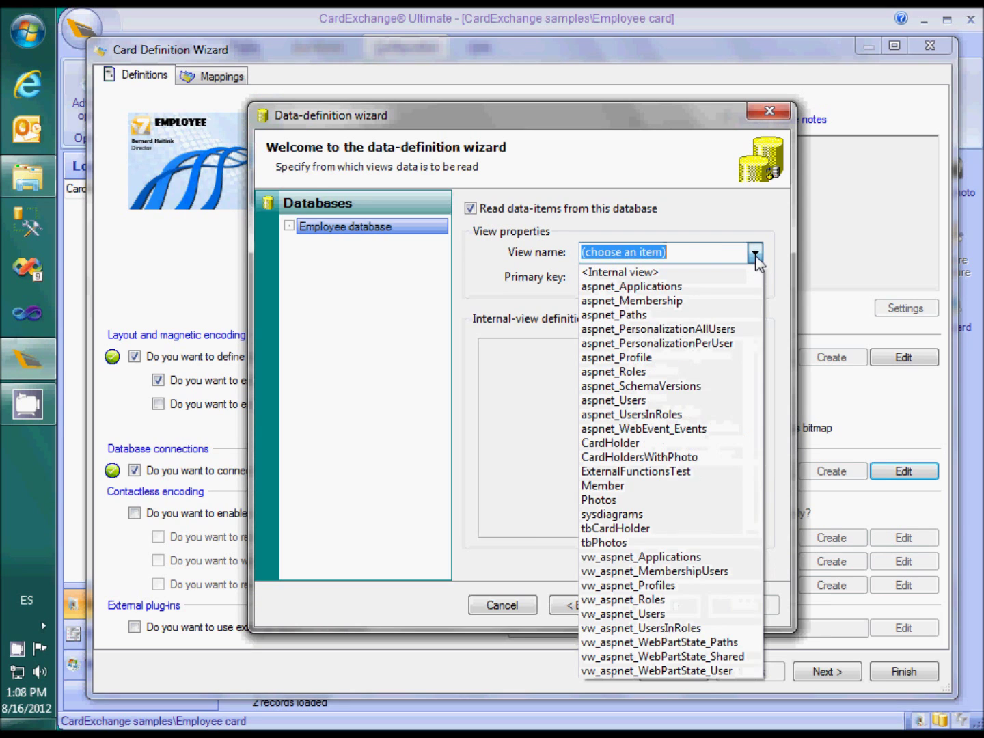
click(680, 456)
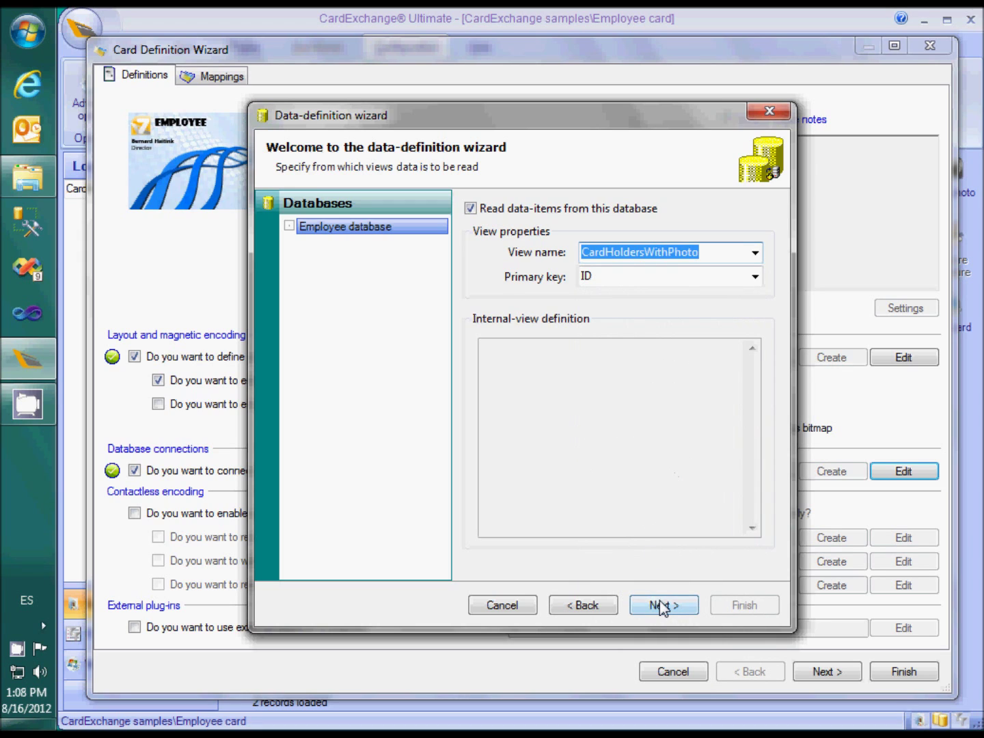
click(659, 605)
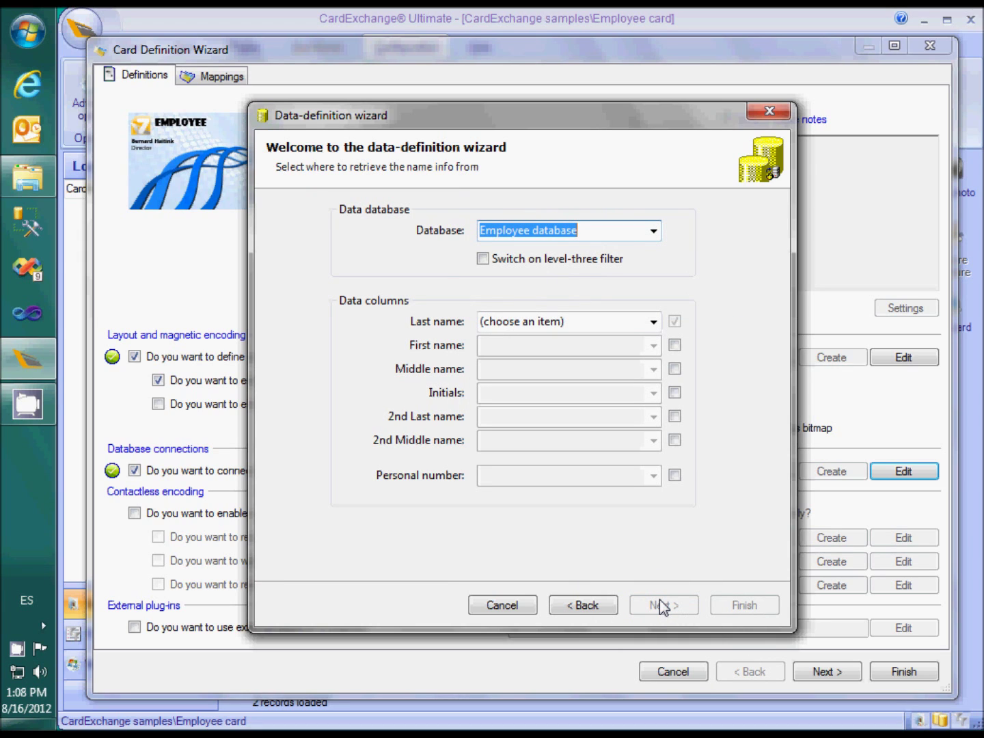
Step: Map last, first, middle name and initials to the LastName, FirstName, MiddleName and Initials columns
click(653, 321)
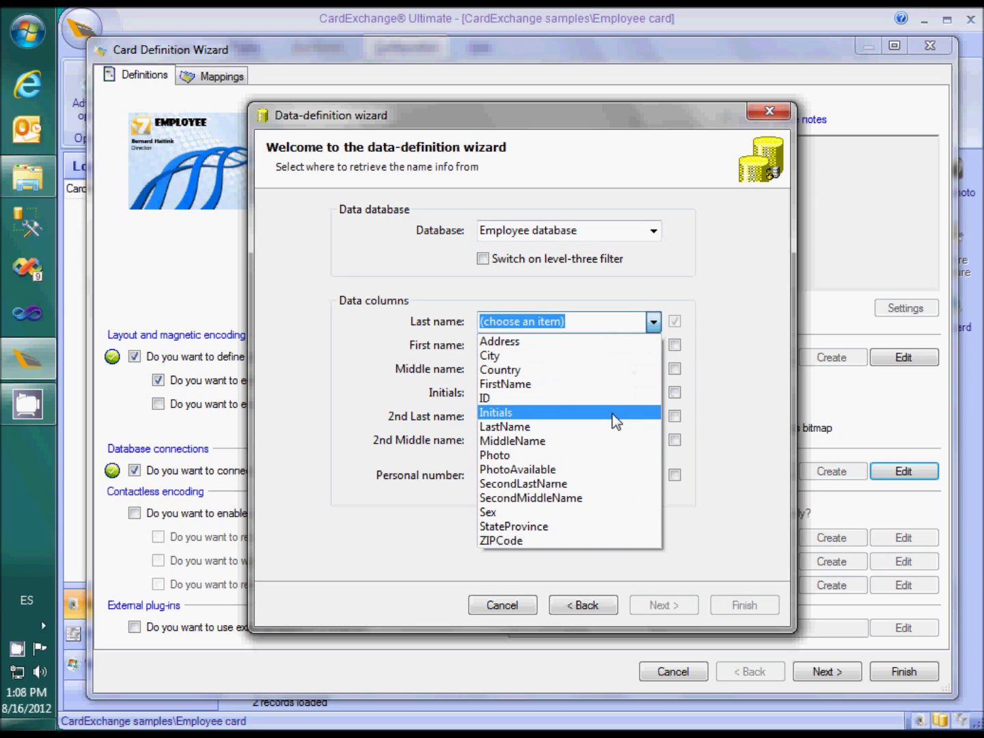
click(605, 427)
click(650, 346)
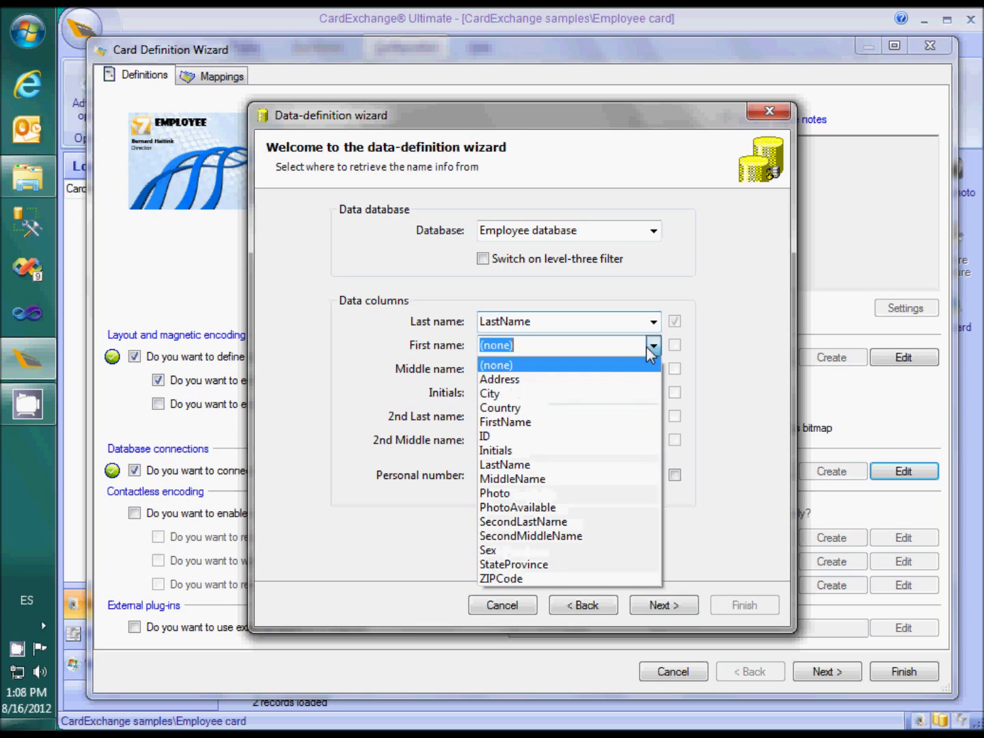
click(604, 421)
click(654, 368)
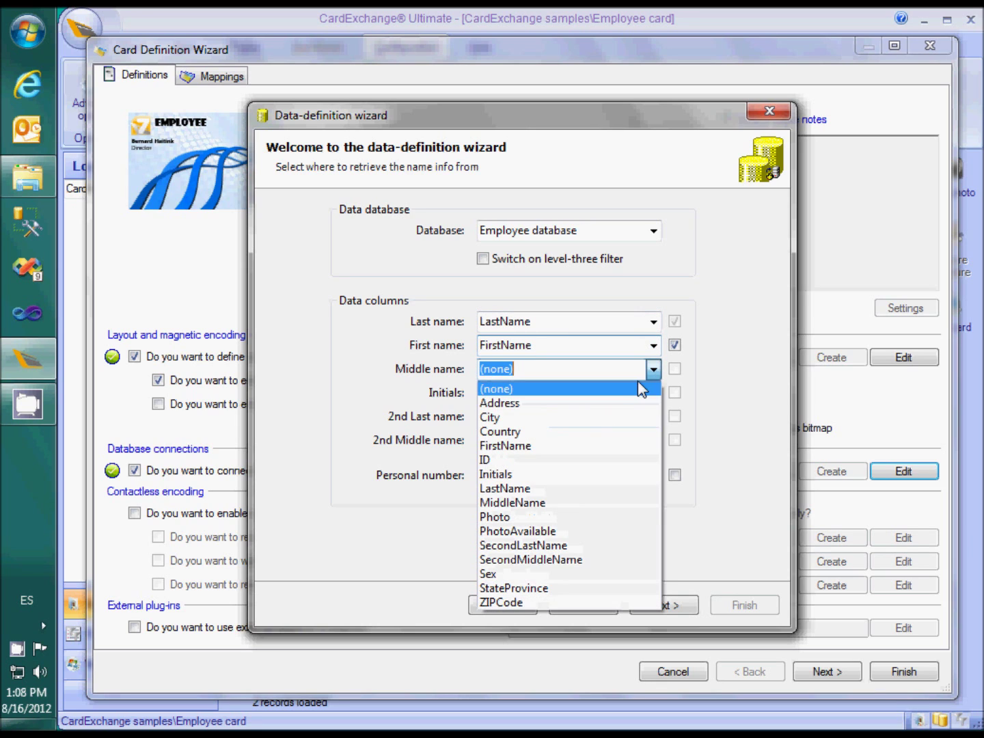
click(575, 503)
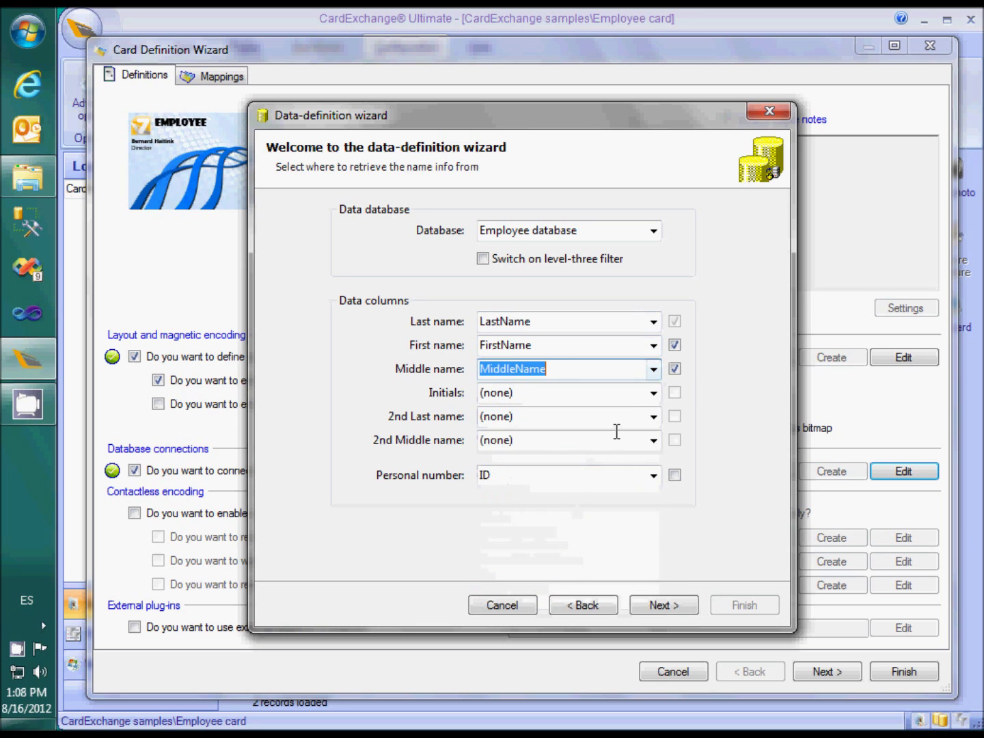
click(653, 393)
click(575, 497)
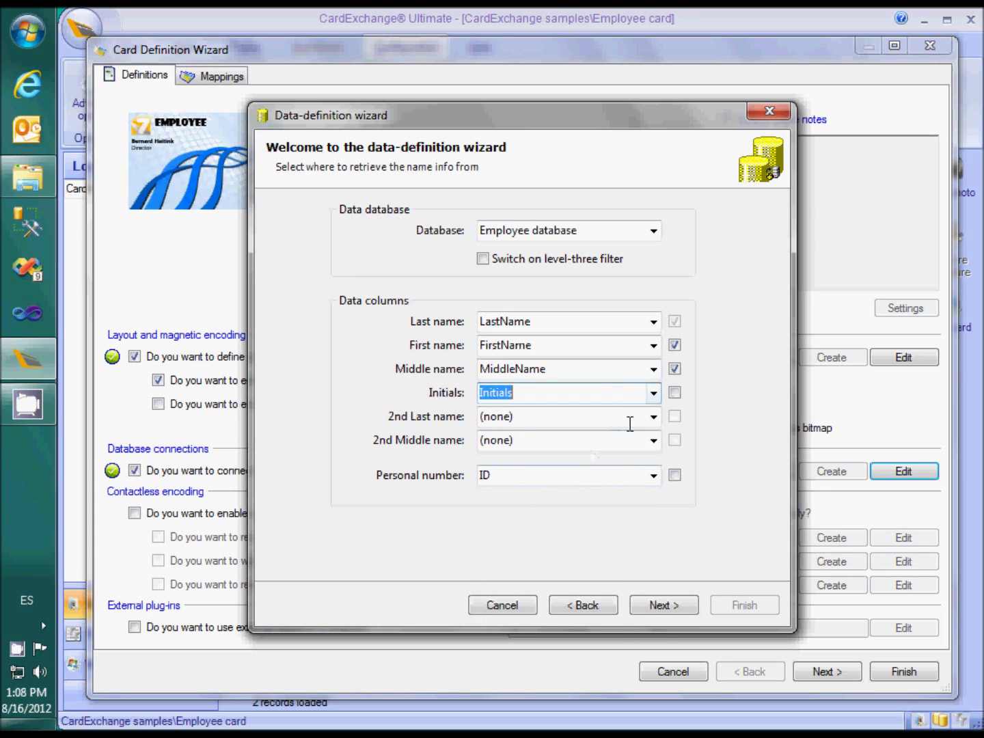
Step: Map 2nd Last and 2nd Middle name to SecondLastName and SecondMiddleName, then switch both off
click(653, 416)
click(591, 592)
click(652, 440)
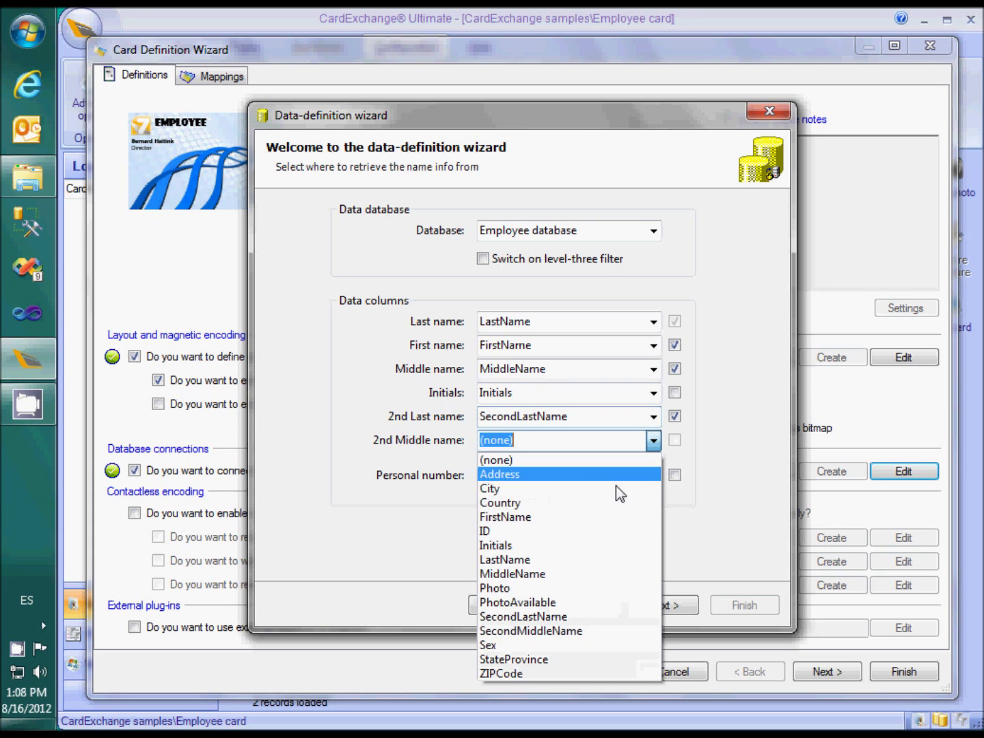
click(555, 629)
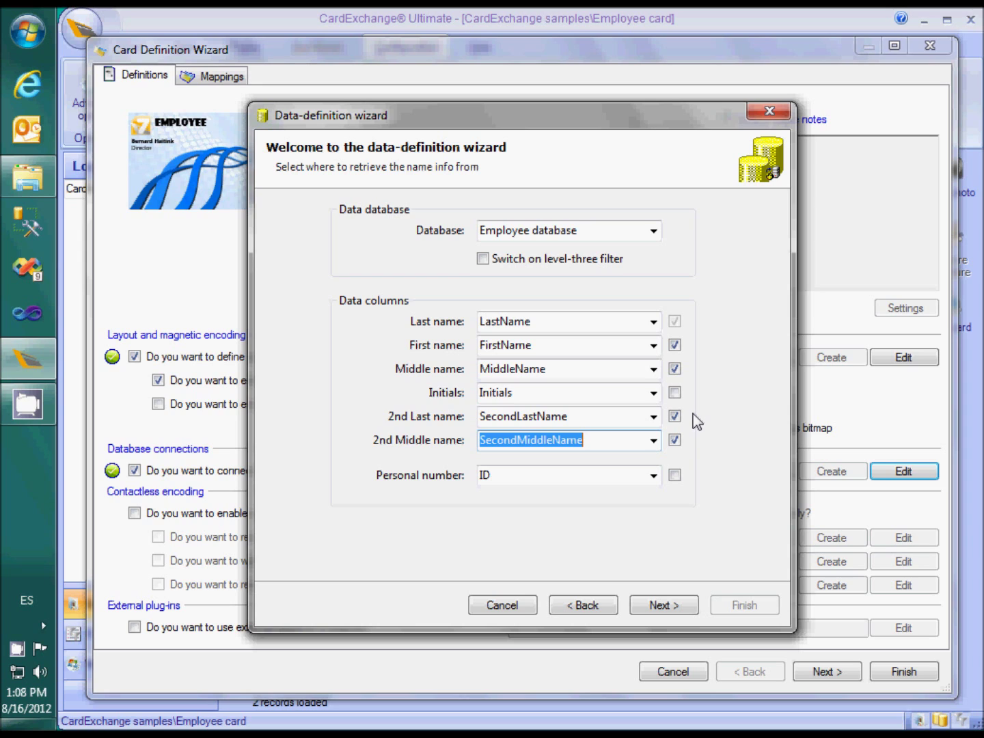
click(674, 415)
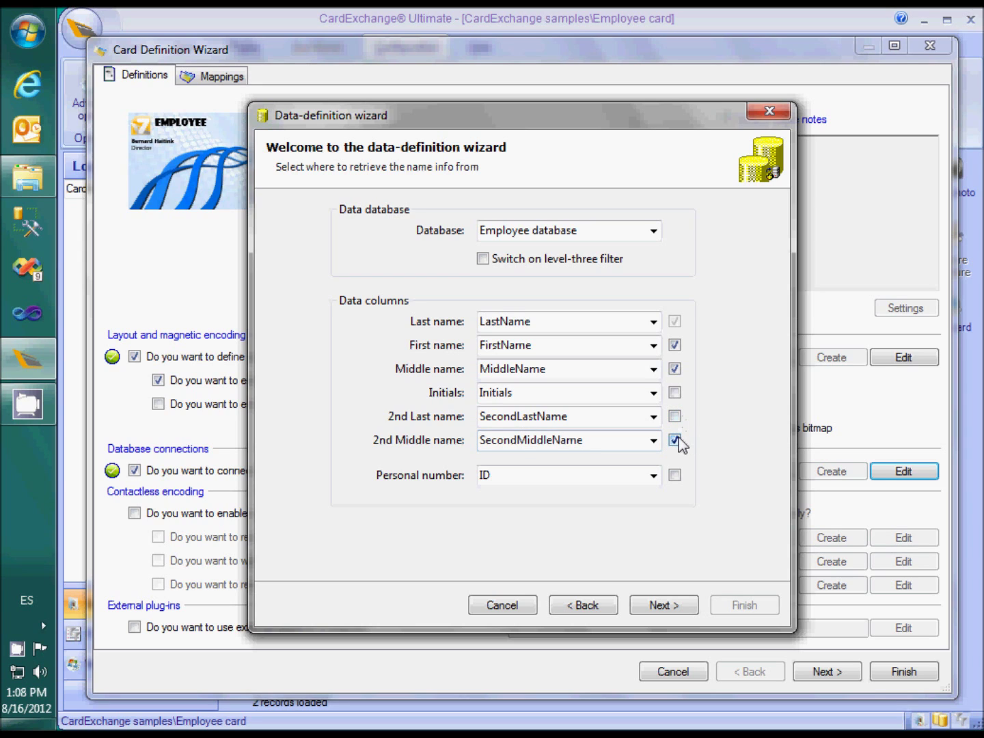
click(675, 439)
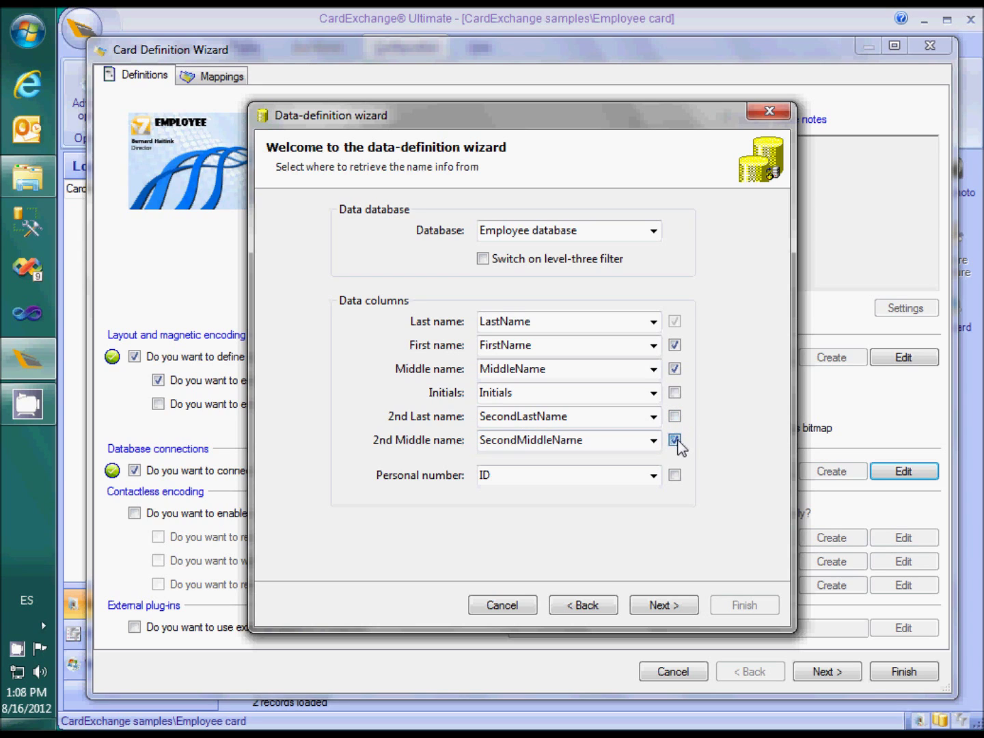
click(668, 610)
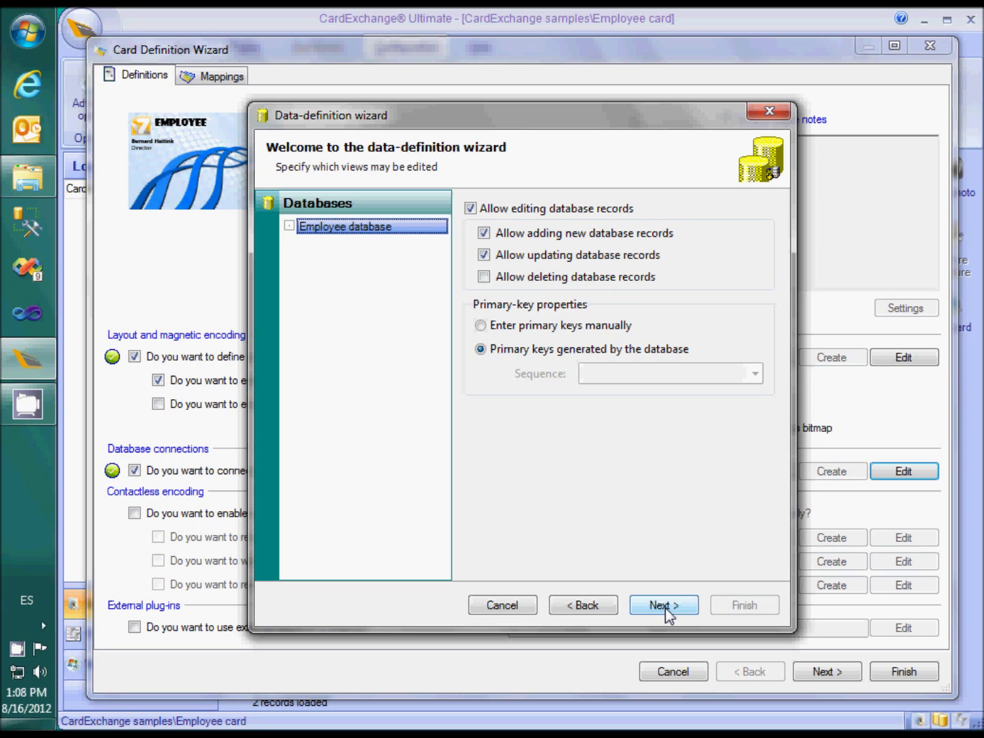
Step: Allow deleting Employee database records and pass the column settings unchanged
click(649, 279)
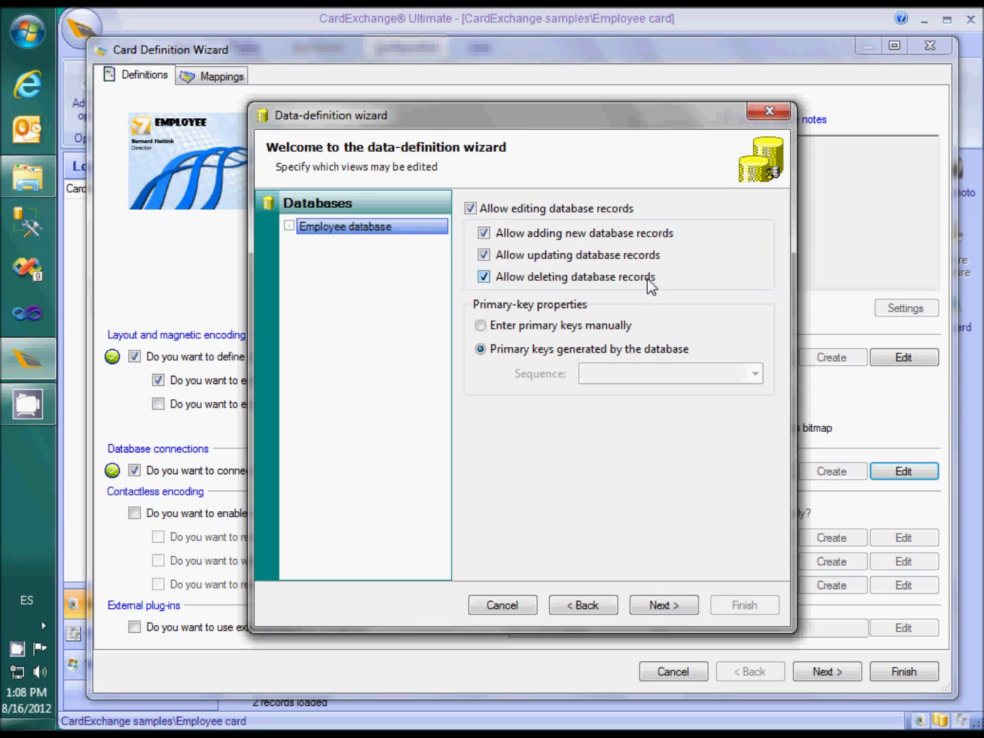
click(653, 605)
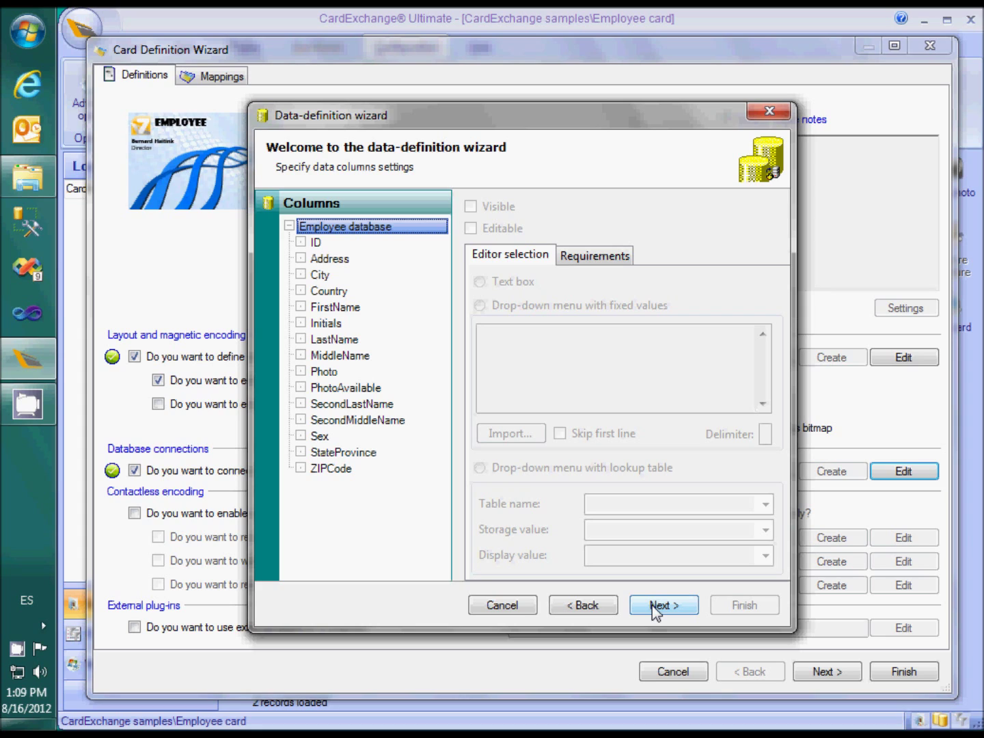
click(656, 606)
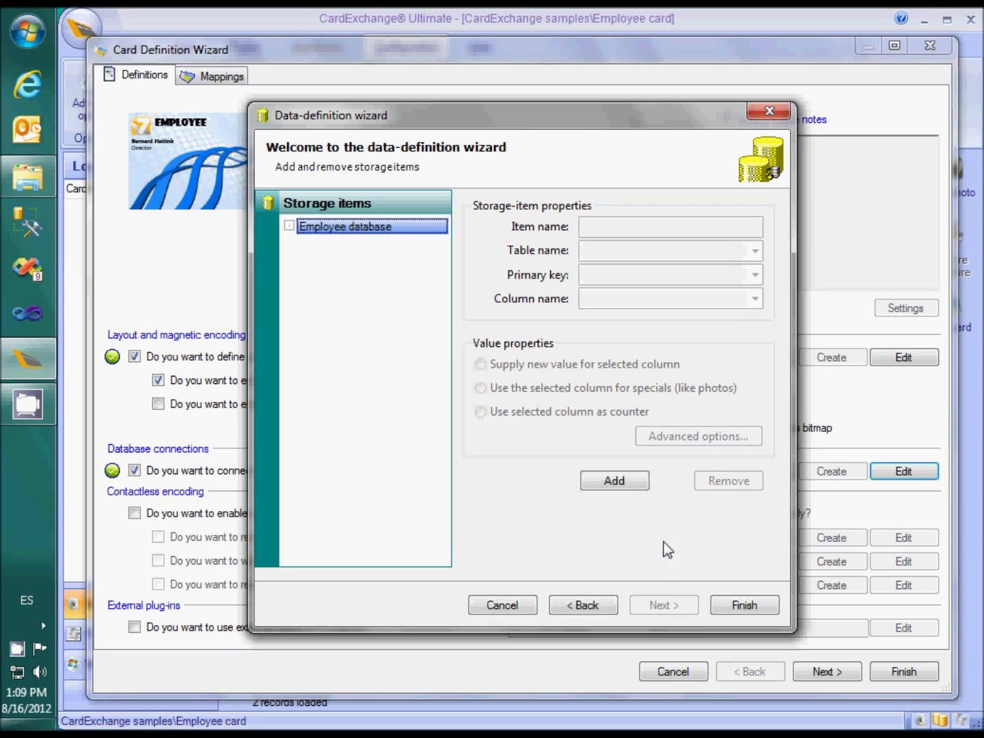
Step: Add a 'Photo' storage item on the Photos table's Photo column, keyed on ID, used for specials
click(638, 485)
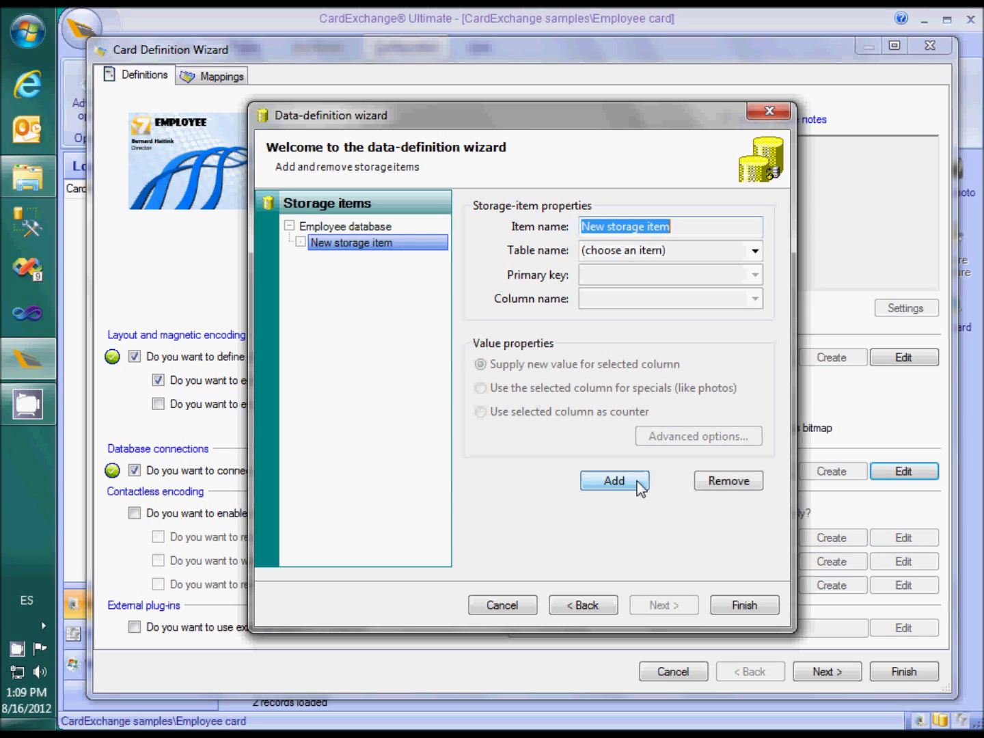
text(Photo)
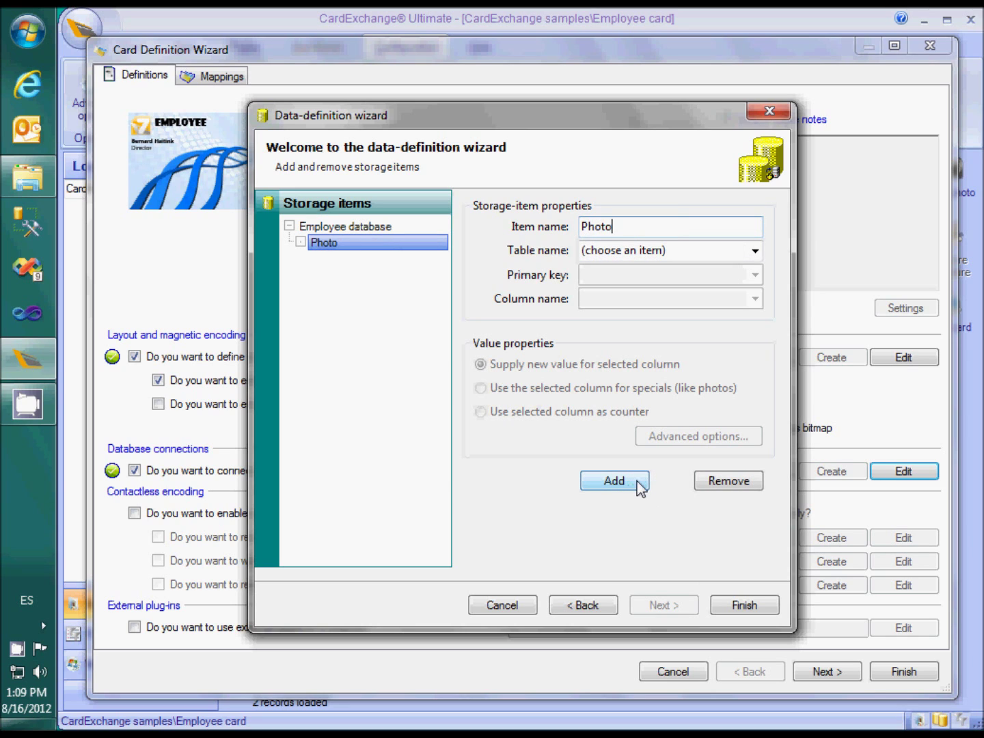
click(755, 251)
click(630, 483)
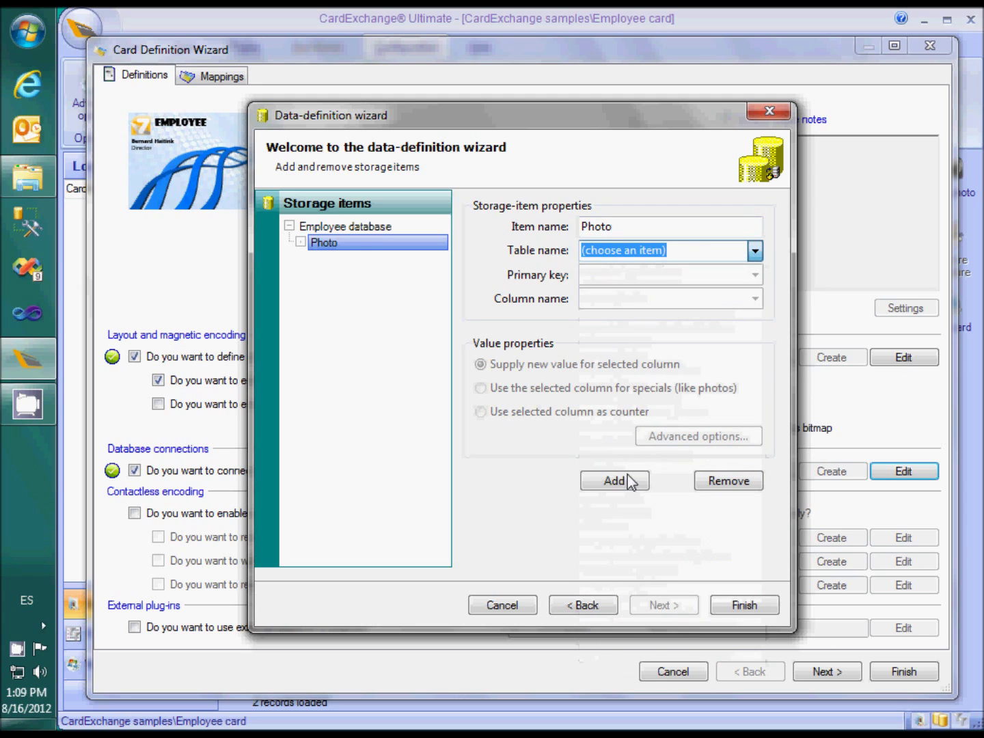
click(754, 275)
click(753, 290)
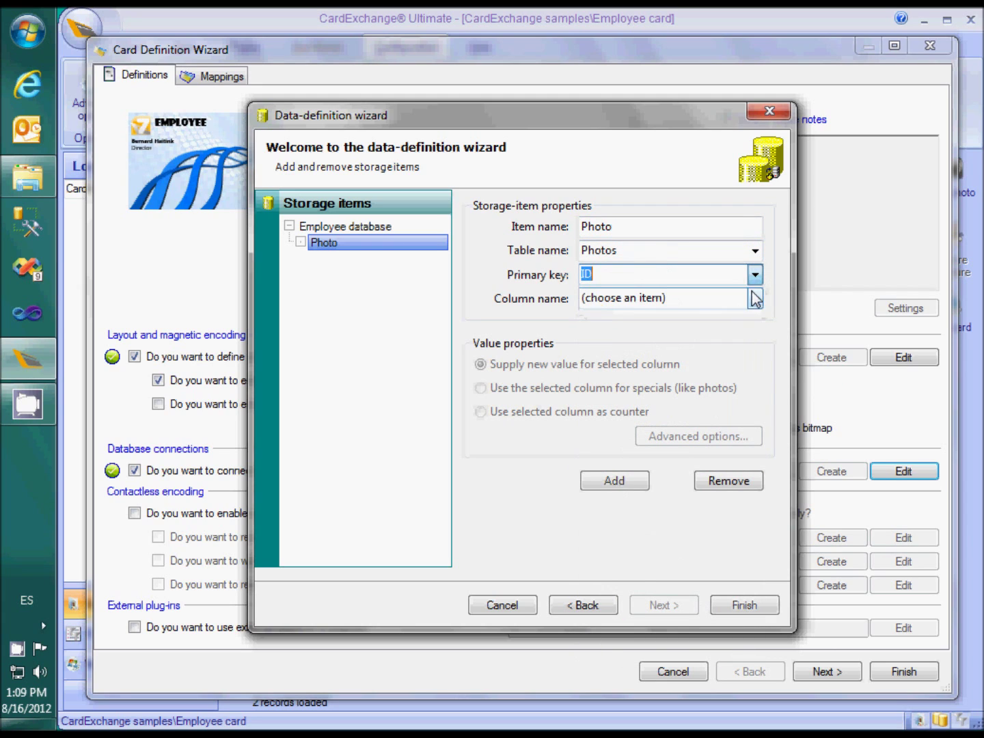
click(754, 298)
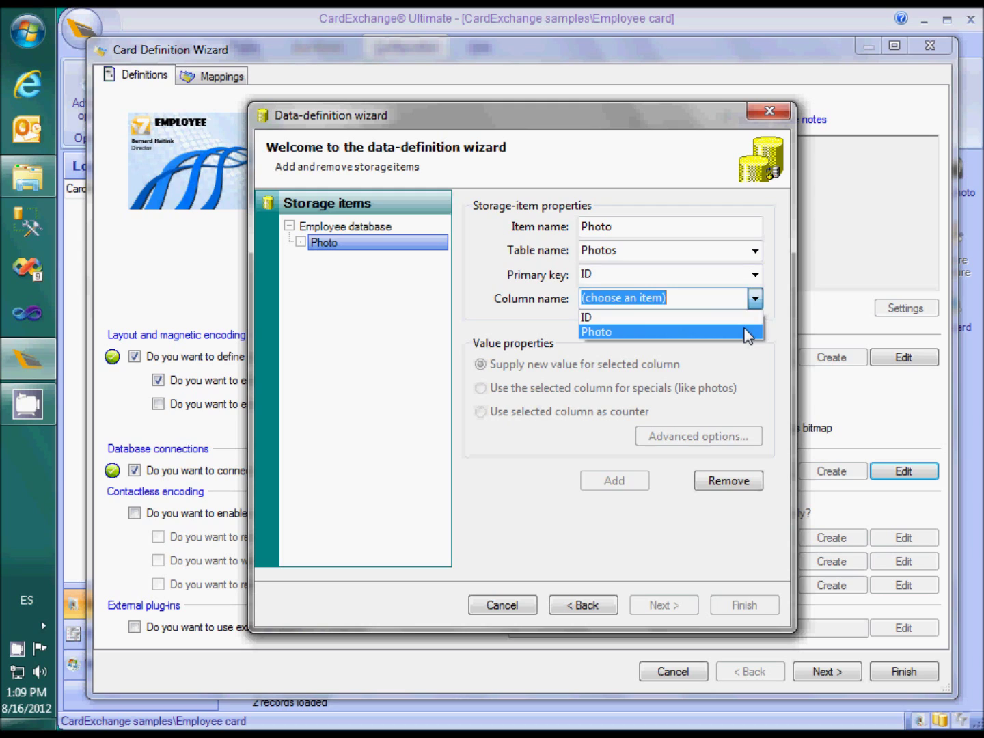
click(747, 333)
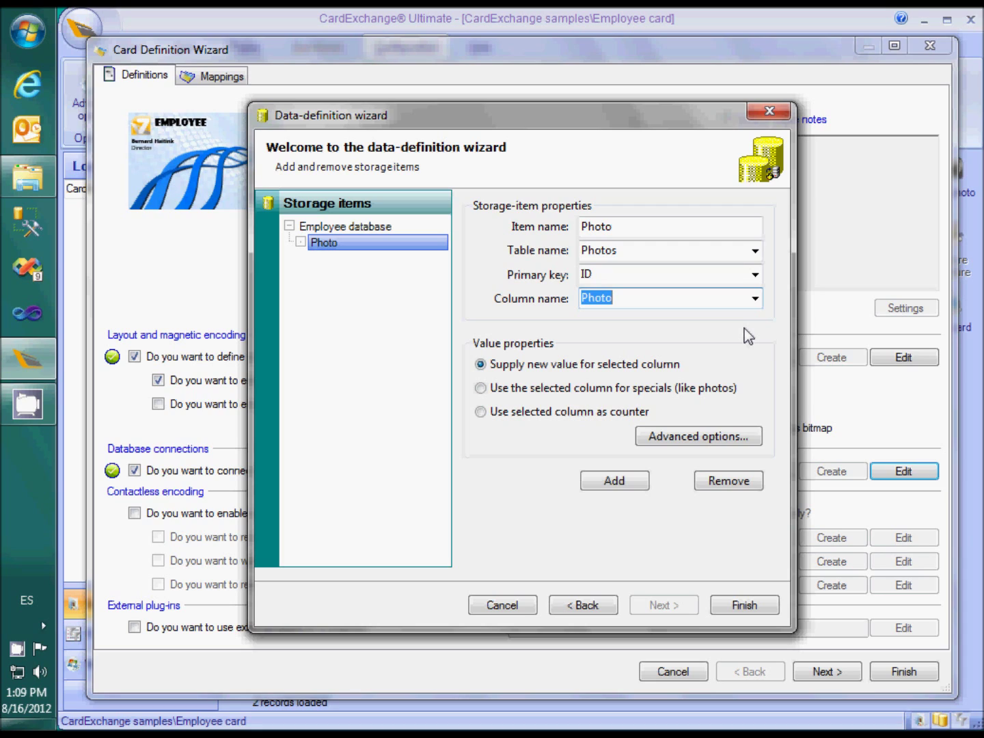
click(687, 390)
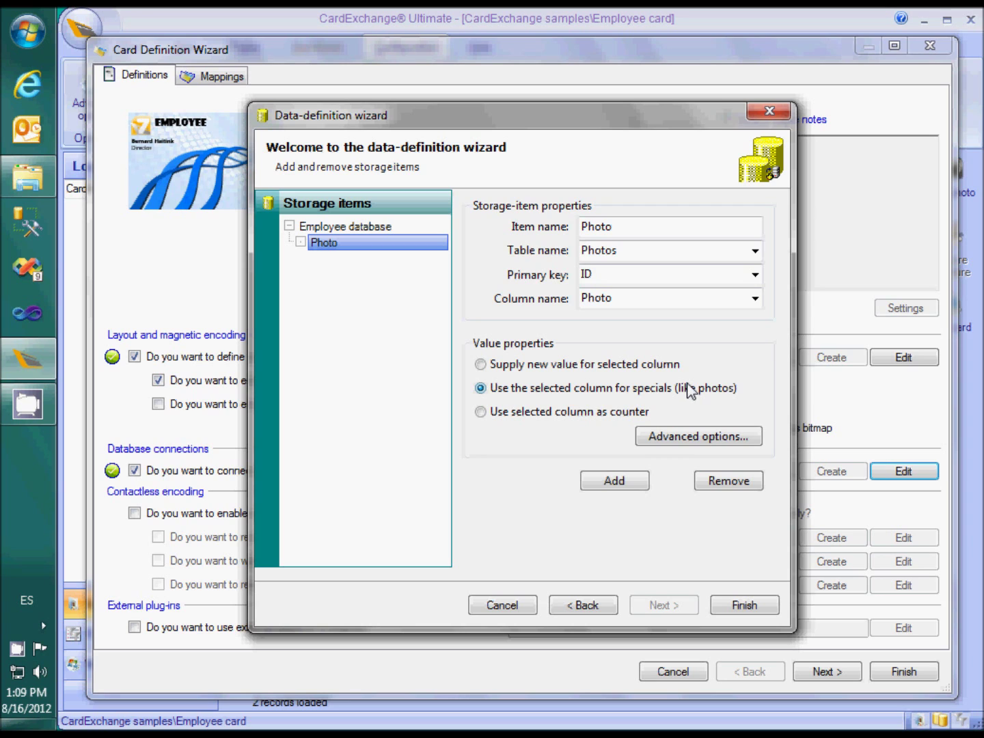
click(725, 605)
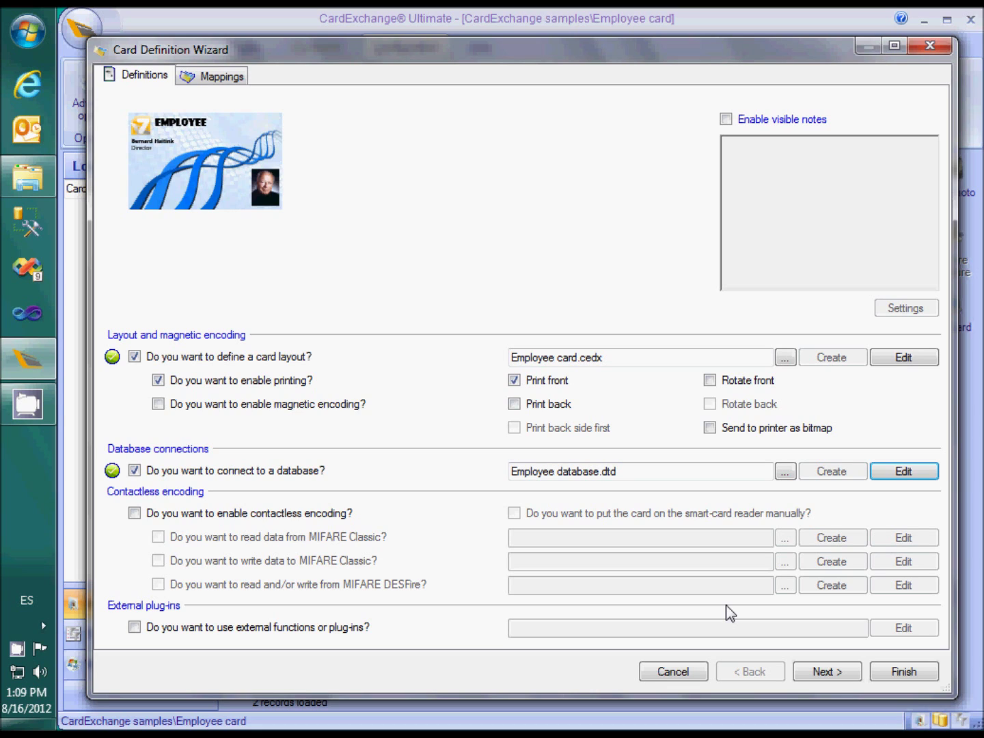
Step: Map the JobTitle card item to the Employee database's Country column
click(827, 672)
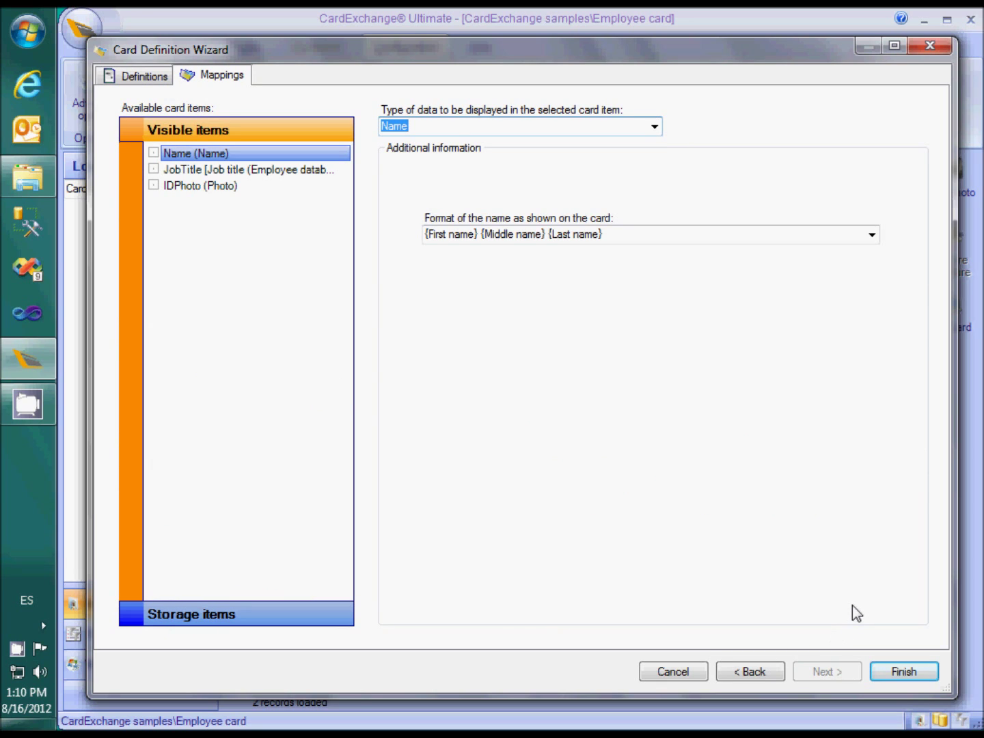
click(301, 177)
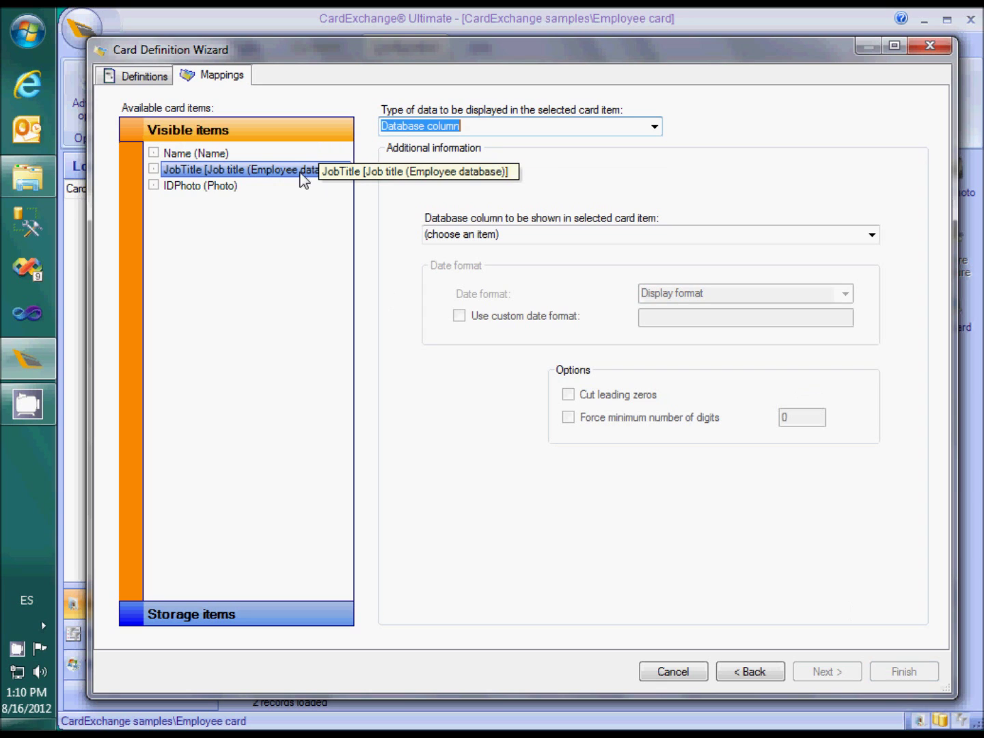
click(872, 236)
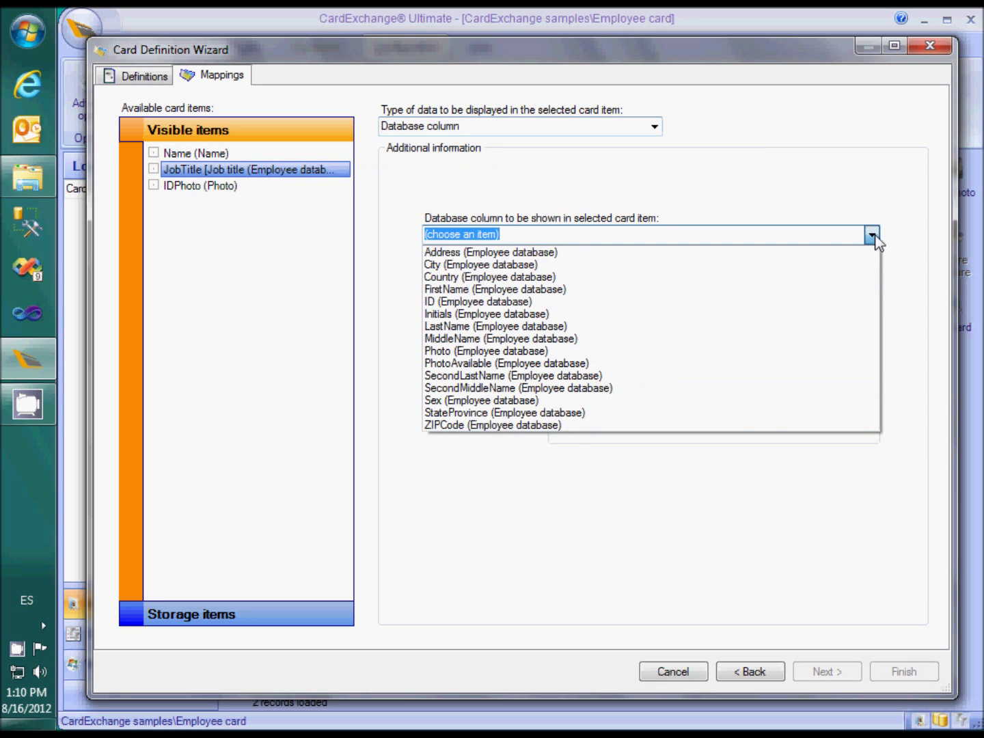
click(834, 278)
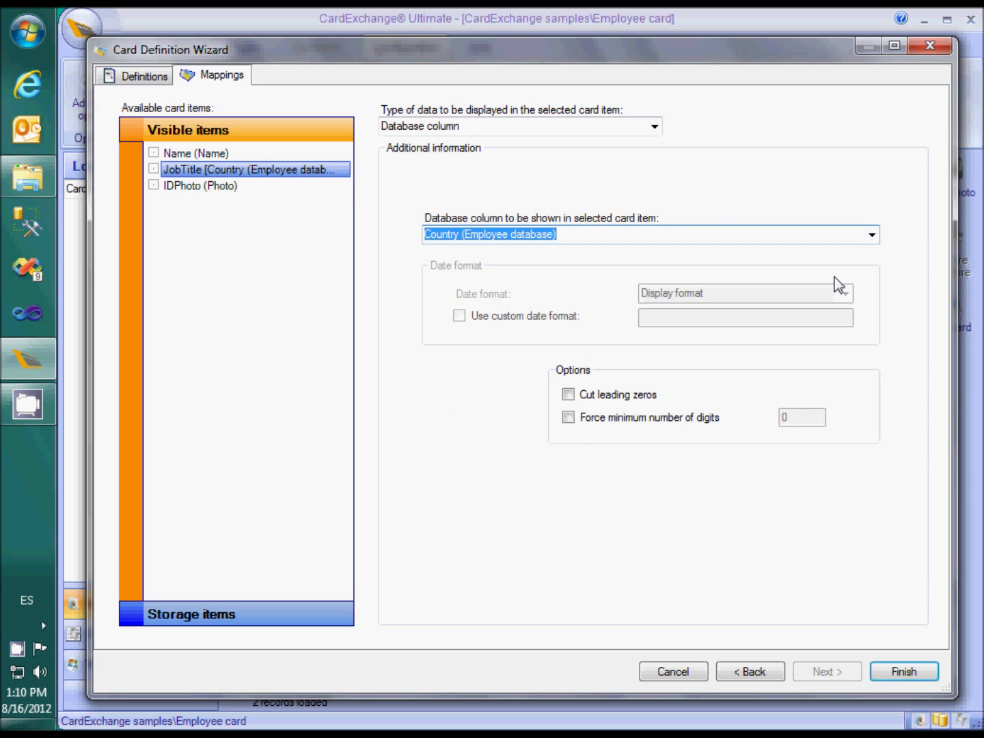
click(223, 188)
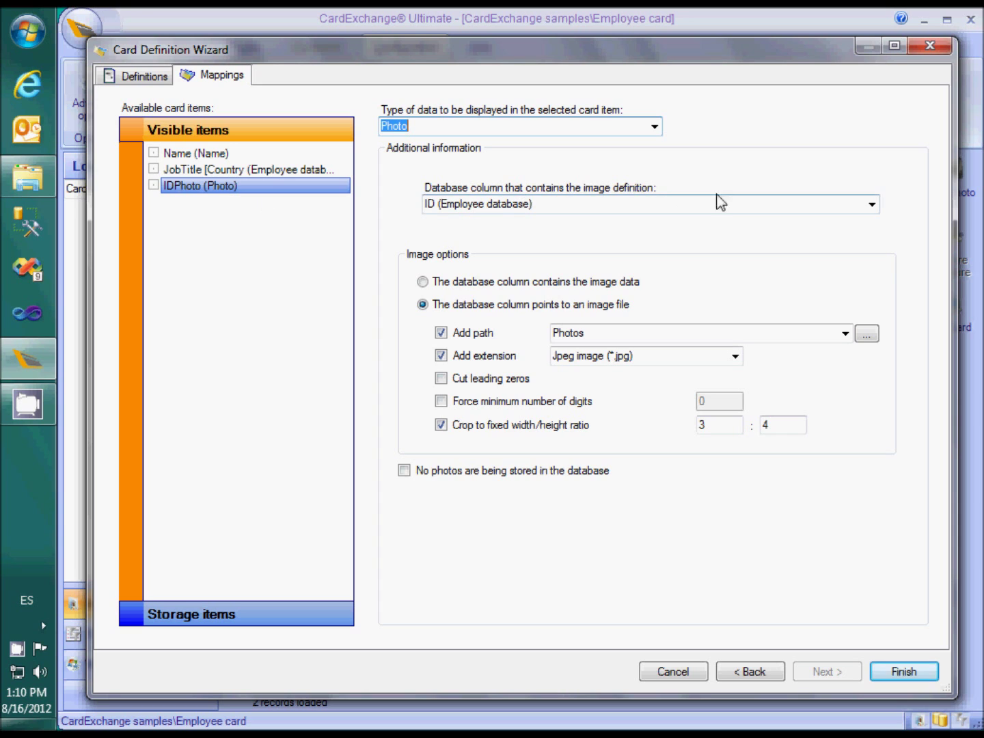
Step: Set IDPhoto to take image data directly from the Employee database's Photo column
click(871, 204)
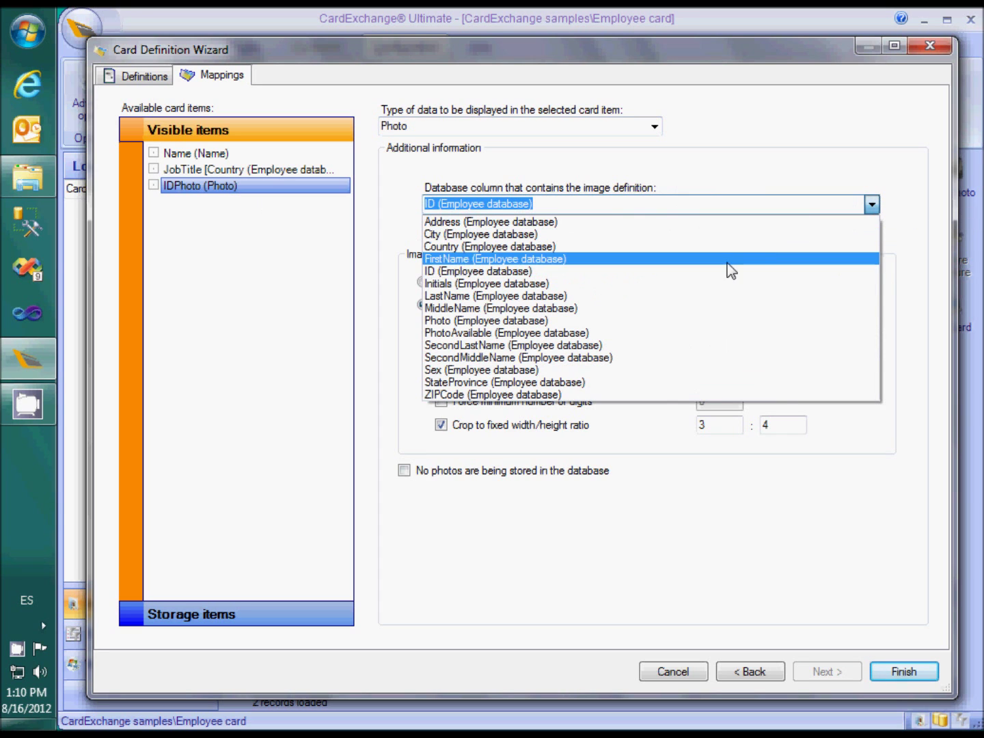
click(671, 321)
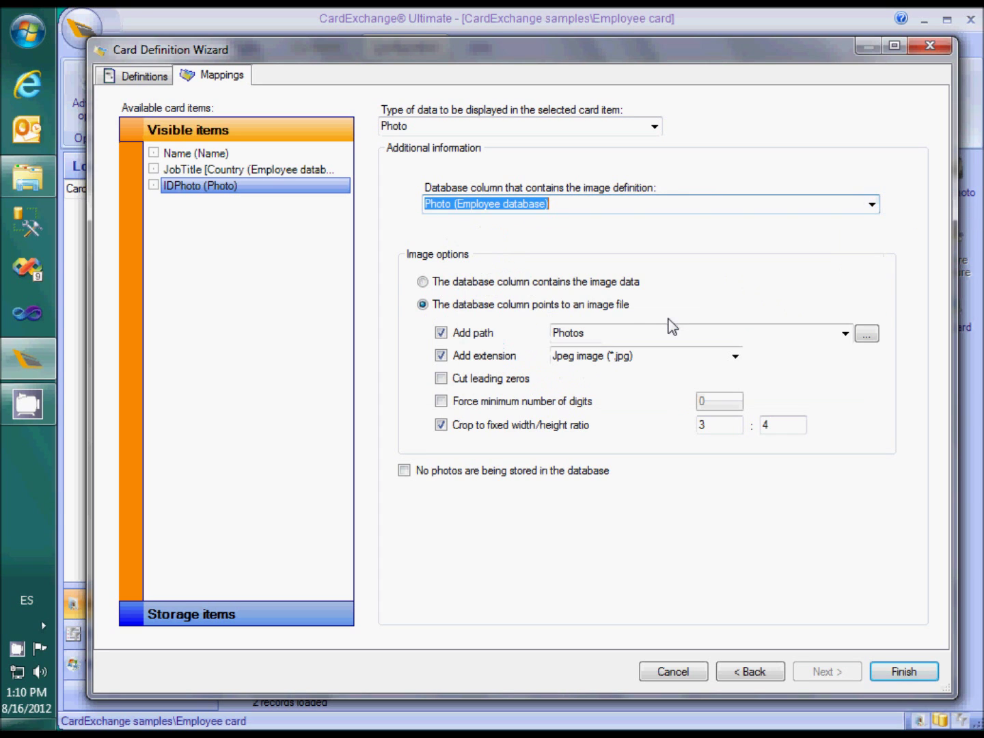
click(621, 285)
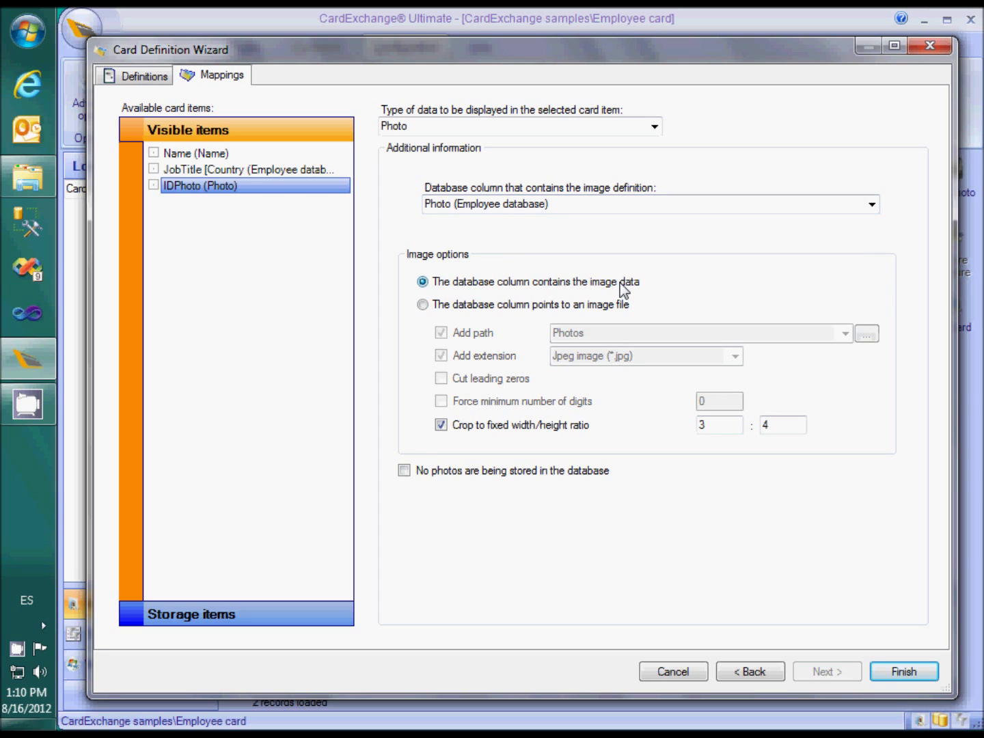
click(288, 614)
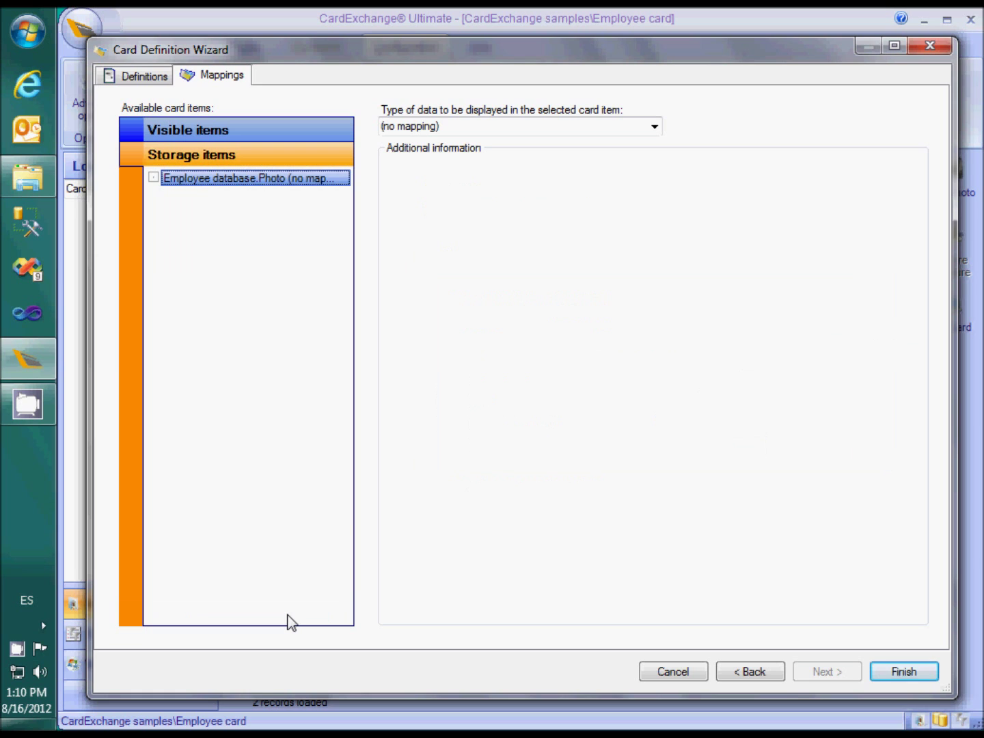
Step: Set the Employee database.Photo storage item's data type to Photo and close the card definition
click(652, 127)
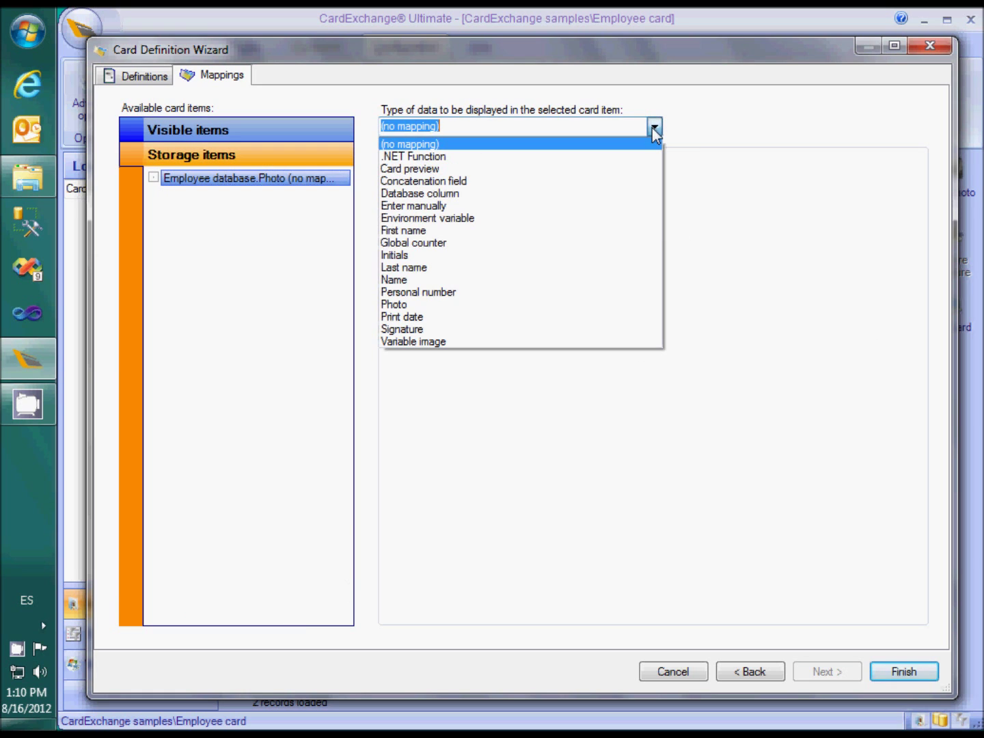
click(522, 305)
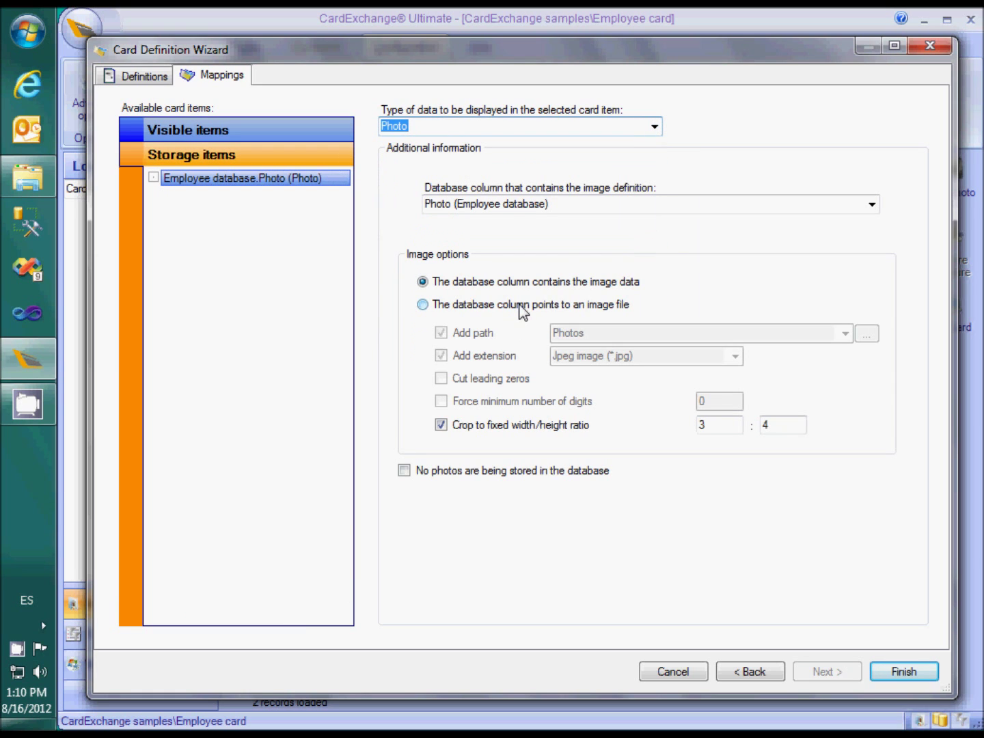
click(900, 671)
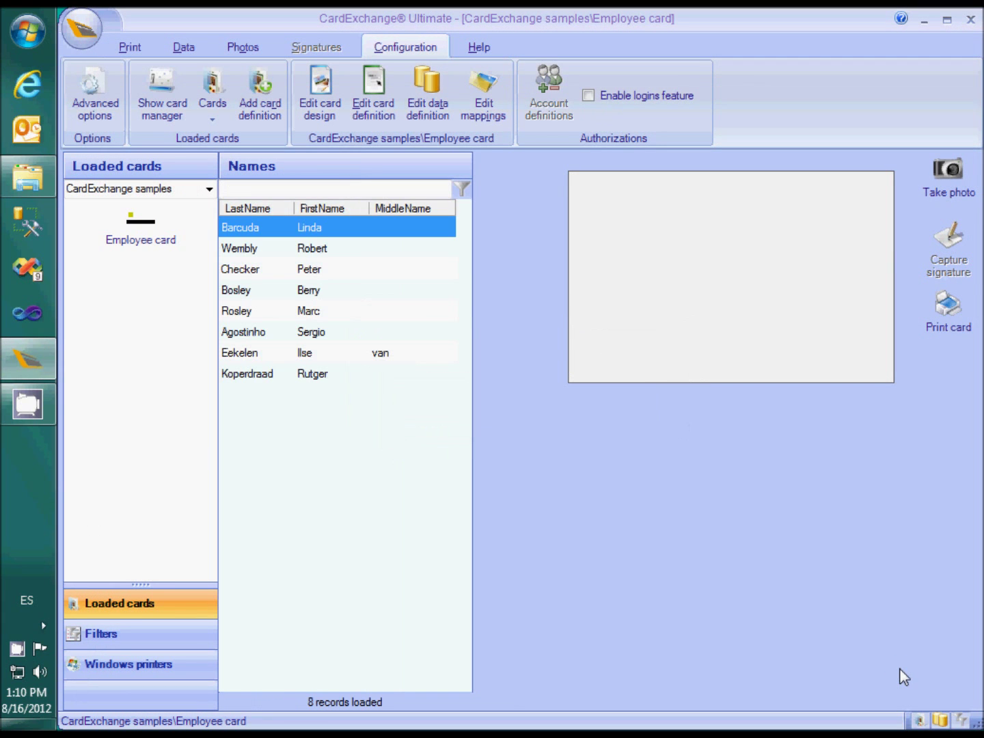